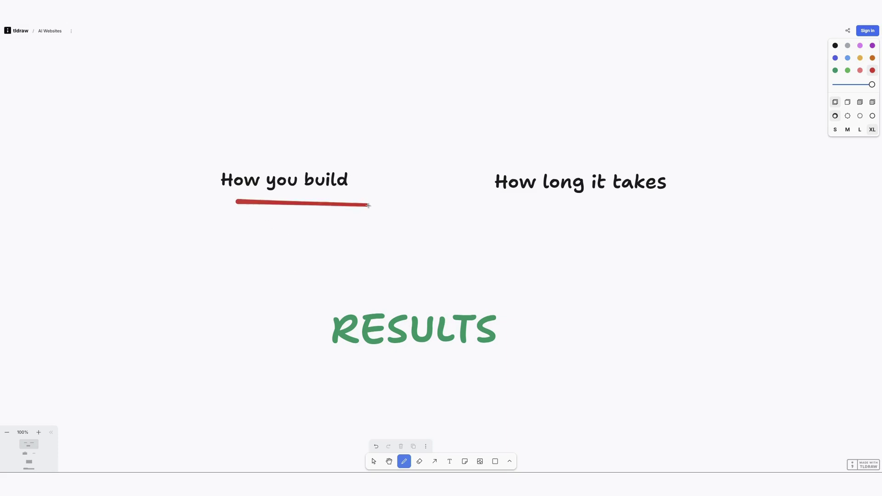
- Underline 'How long it takes' in red and arrow it down to RESULTS
left_click_drag(509, 206, 699, 198)
mouse_move(570, 219)
left_mouse_down()
mouse_move(483, 263)
mouse_move(502, 269)
left_mouse_up()
left_click_drag(323, 239, 381, 294)
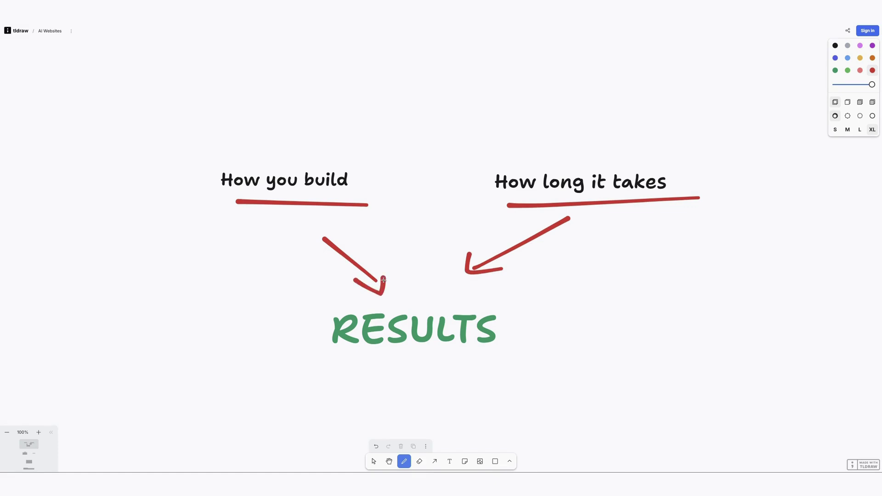
- Draw a red arrow from the Low Paying image to the dollar signs
scroll(414, 308, "down", 1)
scroll(439, 325, "down", 5)
scroll(440, 324, "down", 5)
scroll(432, 324, "down", 1)
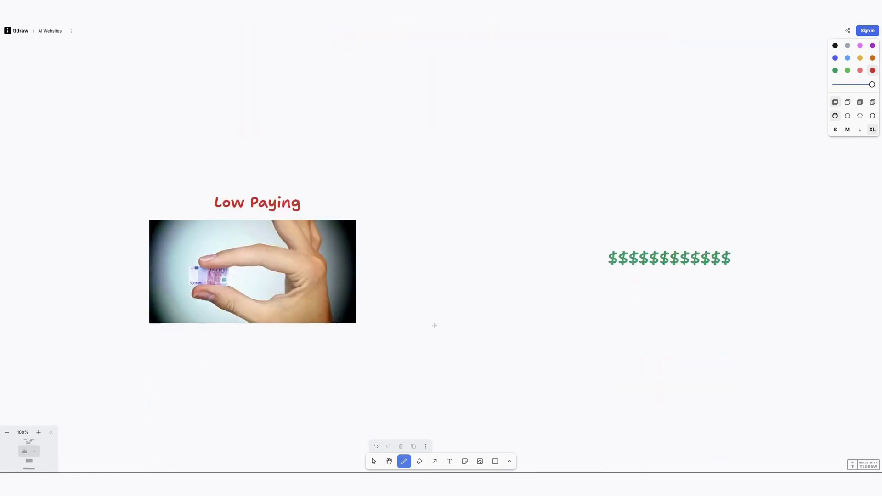
mouse_move(380, 259)
left_mouse_down()
mouse_move(513, 269)
mouse_move(502, 293)
left_mouse_up()
- Draw a red X across the team photo
scroll(497, 309, "down", 1)
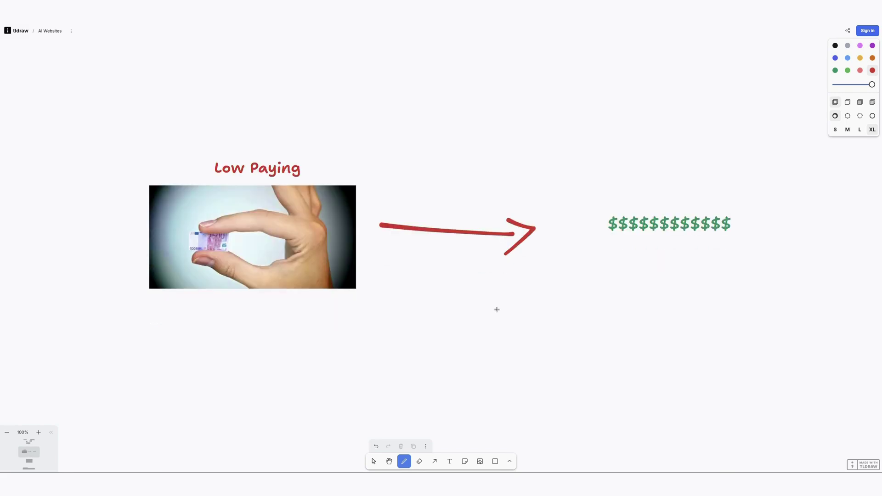
scroll(497, 309, "down", 5)
scroll(497, 310, "down", 4)
scroll(497, 309, "down", 1)
scroll(602, 203, "down", 1)
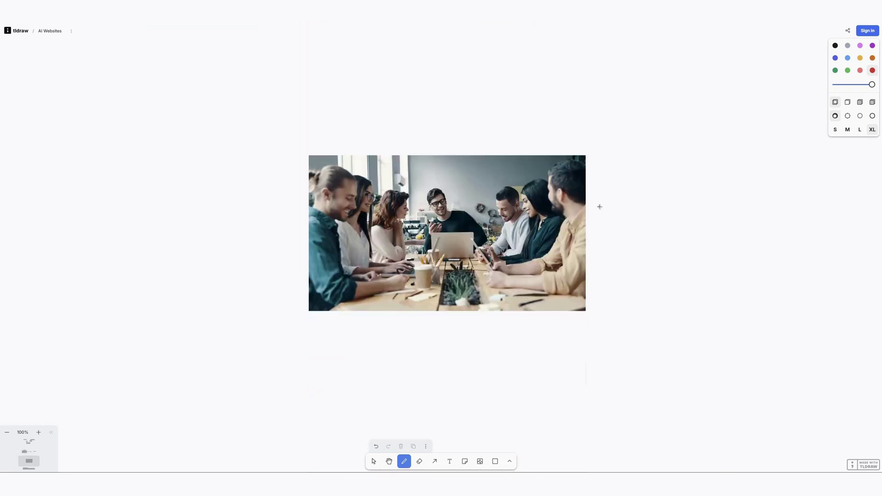
left_click_drag(610, 169, 313, 317)
left_click_drag(302, 173, 462, 309)
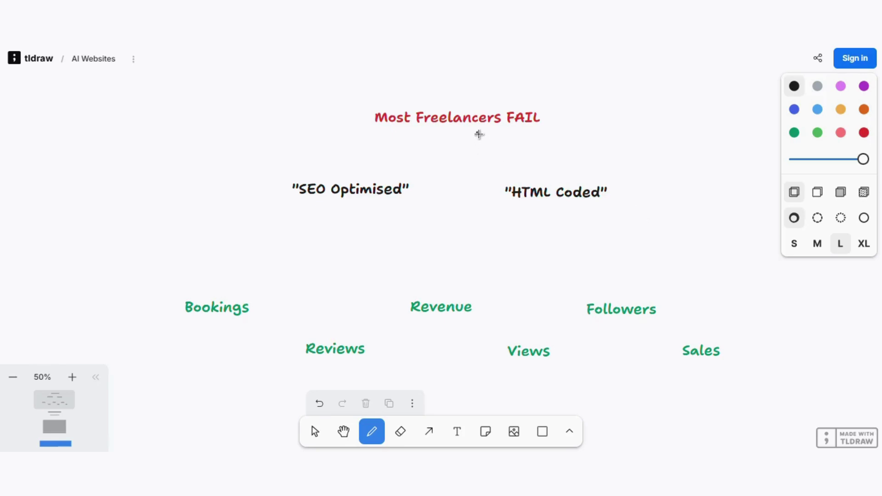
- Underline the title's end, 'SEO Optimised' and 'HTML Coded' in black
left_click_drag(479, 134, 566, 133)
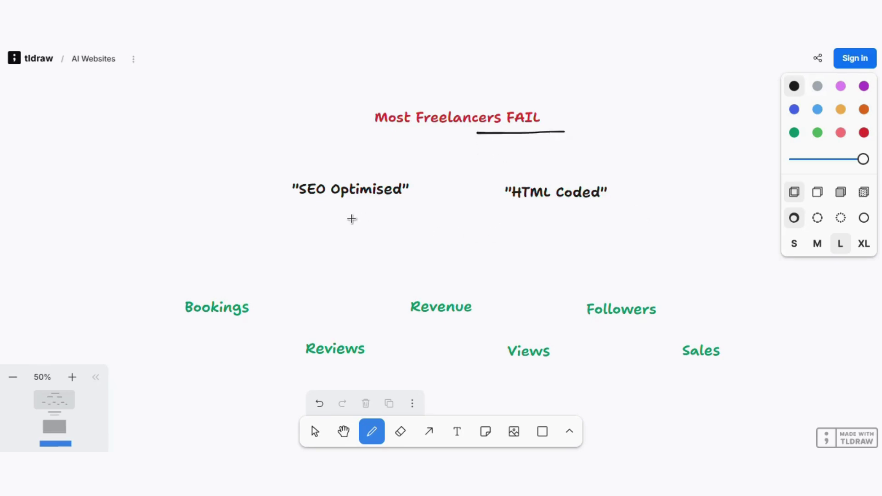
left_click_drag(306, 208, 428, 204)
left_click_drag(524, 208, 639, 205)
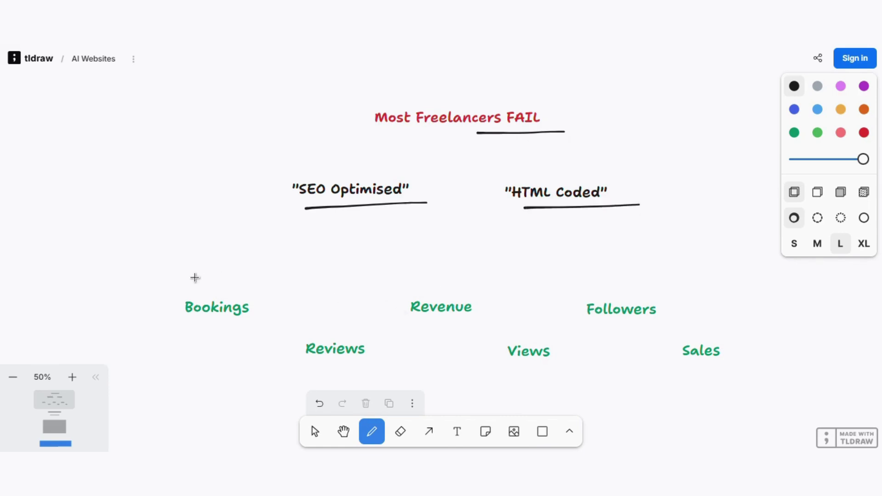
- Bracket the green metric words on both sides and draw a curve beneath them
mouse_move(193, 279)
left_mouse_down()
mouse_move(174, 281)
mouse_move(160, 357)
mouse_move(194, 380)
left_mouse_up()
mouse_move(703, 289)
left_mouse_down()
mouse_move(774, 291)
mouse_move(770, 376)
mouse_move(717, 383)
left_mouse_up()
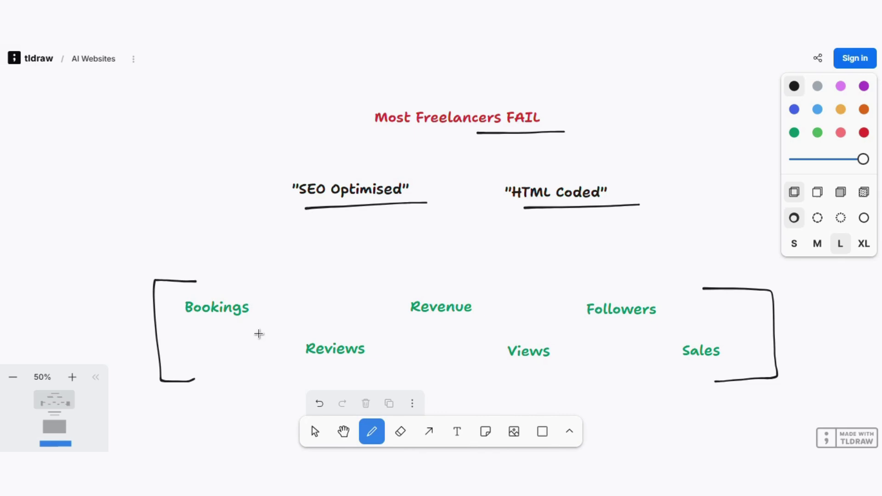
left_click_drag(285, 375, 686, 387)
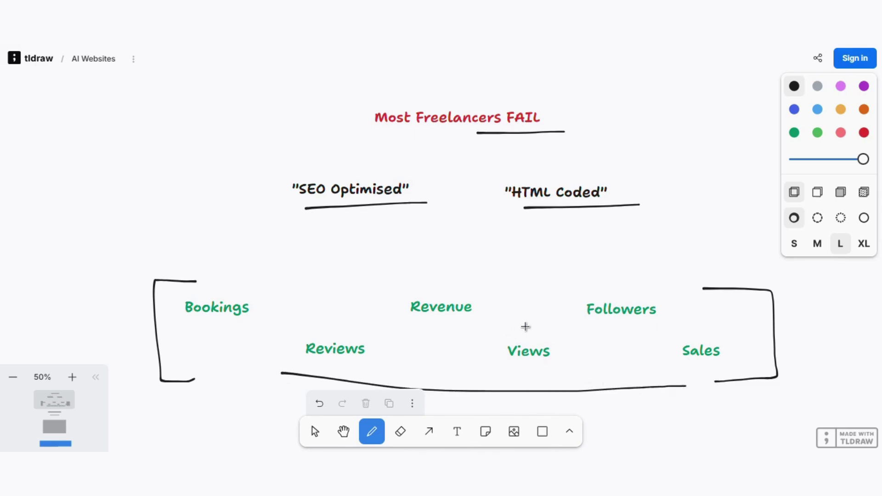
scroll(597, 327, "down", 3)
scroll(625, 329, "down", 5)
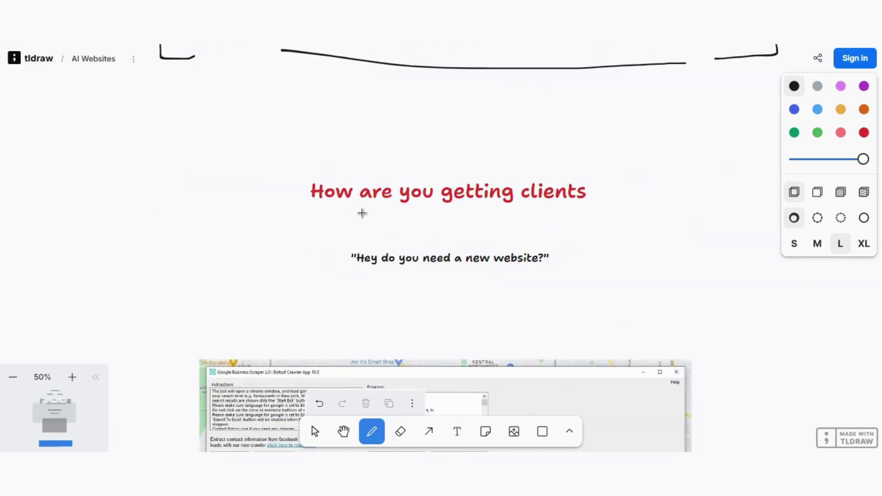
- Underline 'How are you getting clients' and the new website quote, with an X beside it
left_click_drag(361, 212, 566, 213)
left_click(385, 279)
left_click_drag(395, 279, 560, 276)
left_click_drag(630, 237, 584, 275)
left_click_drag(586, 240, 647, 279)
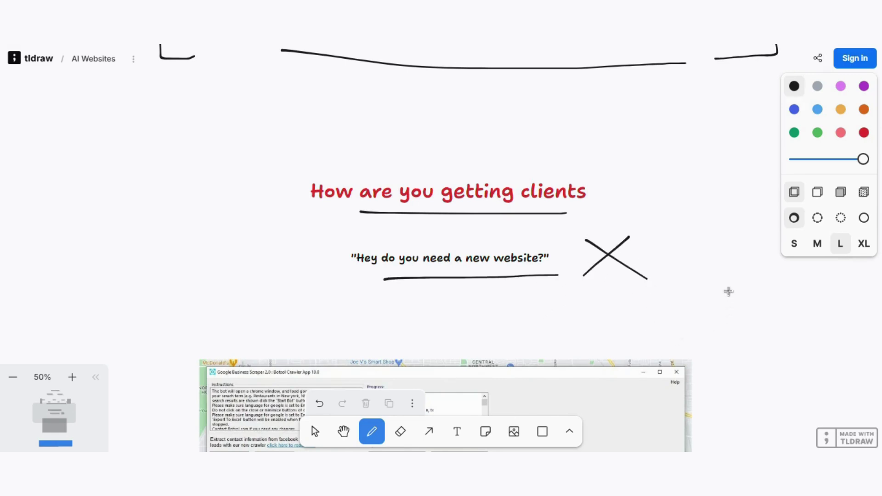
- Draw a curly brace left and a downward arrow right of the scraper screenshot
scroll(725, 290, "down", 3)
scroll(725, 289, "down", 2)
scroll(726, 289, "down", 2)
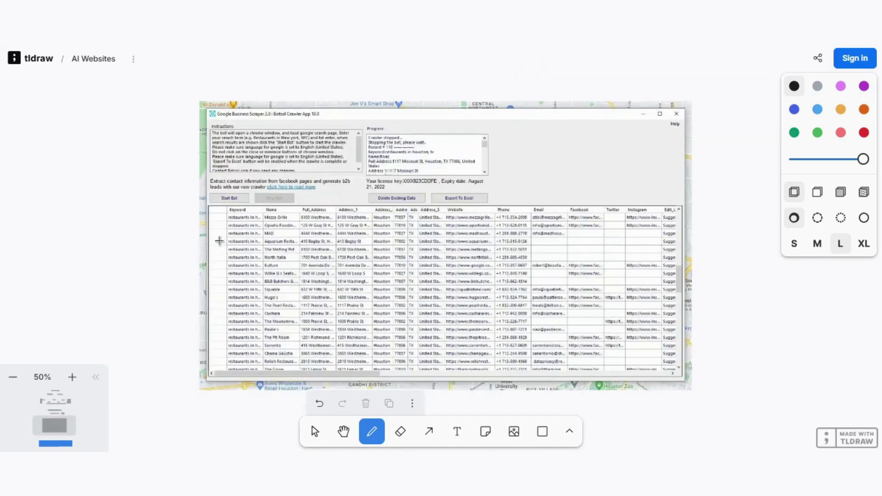
mouse_move(179, 111)
left_mouse_down()
mouse_move(161, 195)
mouse_move(161, 387)
mouse_move(170, 394)
left_mouse_up()
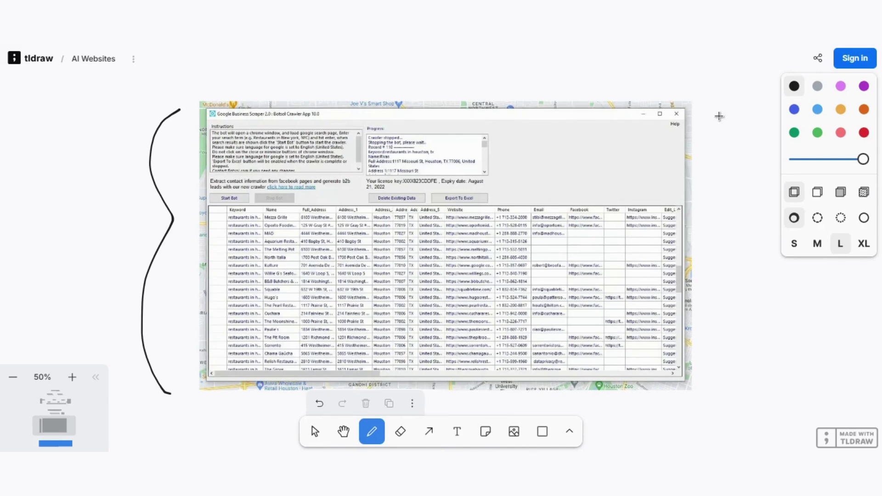
mouse_move(719, 115)
left_mouse_down()
mouse_move(718, 325)
mouse_move(743, 320)
left_mouse_up()
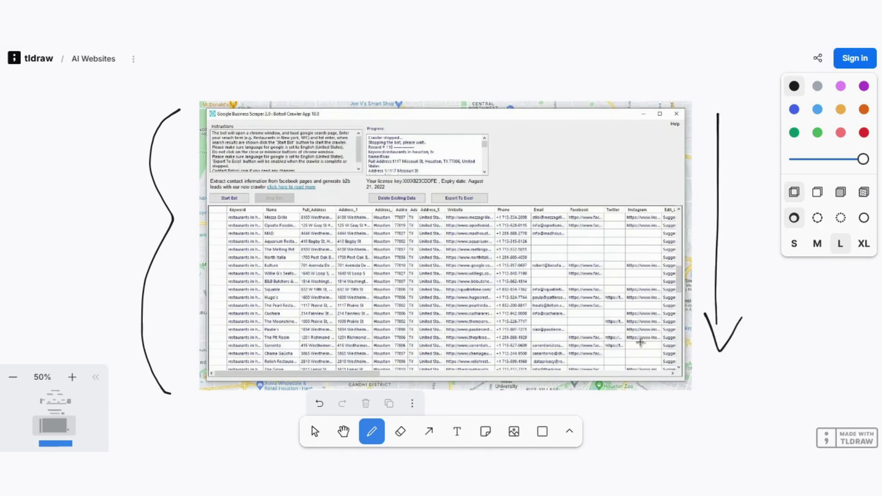
scroll(643, 343, "down", 3)
scroll(642, 341, "up", 3)
- In red, underline 'Name/ business', 'you still open', 'things broken' and 'you a new homepage'
scroll(640, 337, "down", 3)
scroll(640, 337, "down", 10)
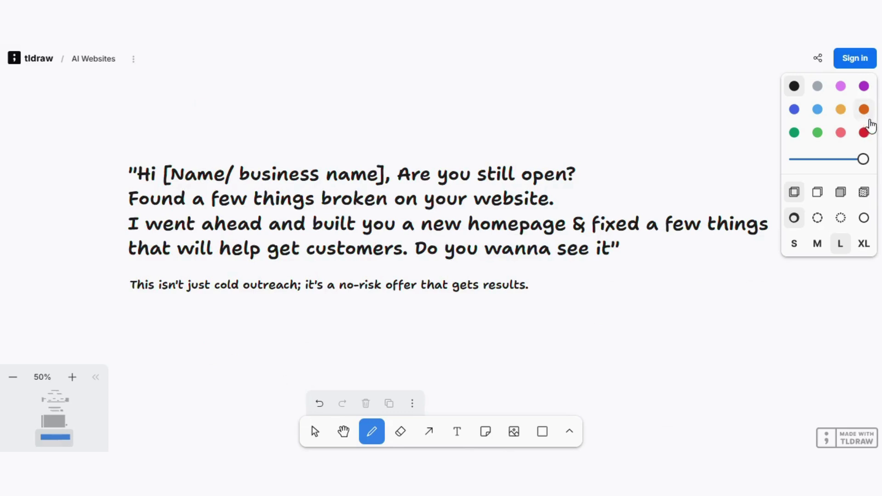
left_click(864, 133)
left_click_drag(187, 188, 318, 188)
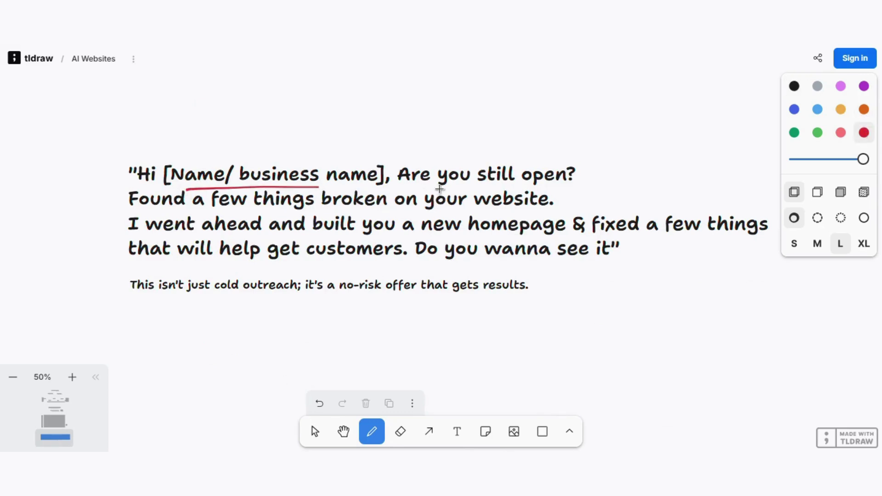
left_click_drag(442, 187, 545, 192)
left_click_drag(269, 212, 394, 202)
left_click_drag(361, 236, 558, 234)
- Underline 'few things', 'help get customers', 'wanna see', 'cold outreach', 'no-risk'; circle 'gets results'
left_click_drag(661, 233, 747, 233)
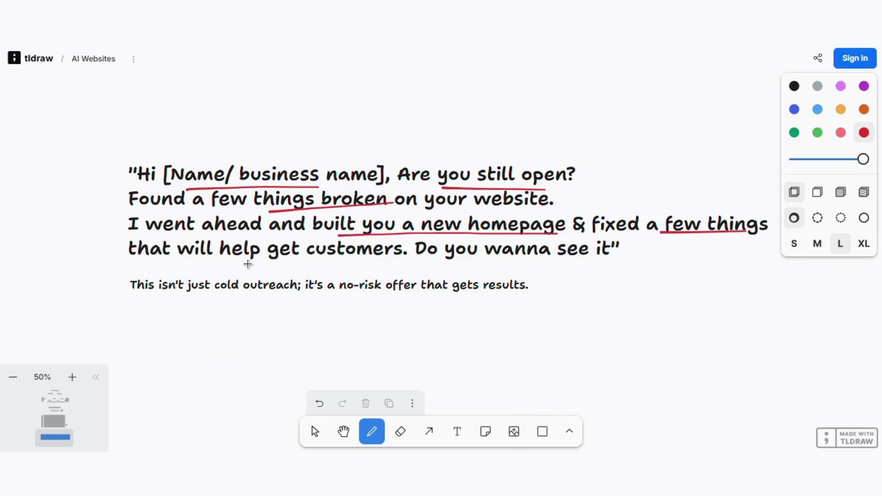
left_click_drag(249, 264, 376, 258)
left_click_drag(468, 264, 576, 260)
left_click_drag(215, 295, 294, 294)
left_click_drag(354, 295, 394, 295)
mouse_move(524, 297)
left_mouse_down()
mouse_move(473, 272)
mouse_move(510, 298)
left_mouse_up()
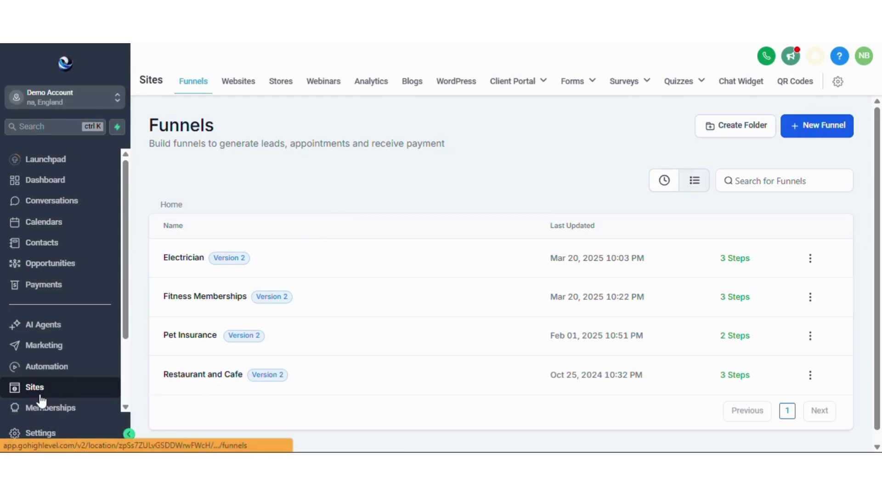
- Start a Funnel AI funnel for Andys Construction with industry Construction Company
left_click(810, 129)
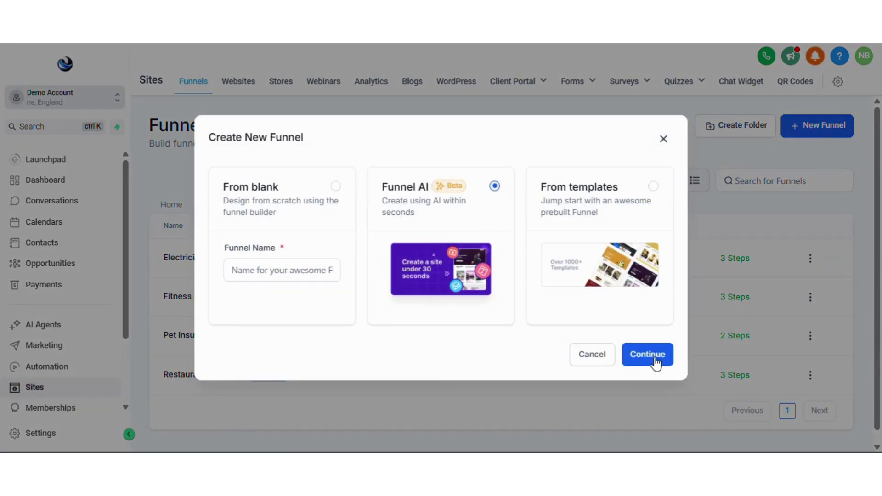
left_click(655, 362)
left_click(348, 220)
type("Andys Construction")
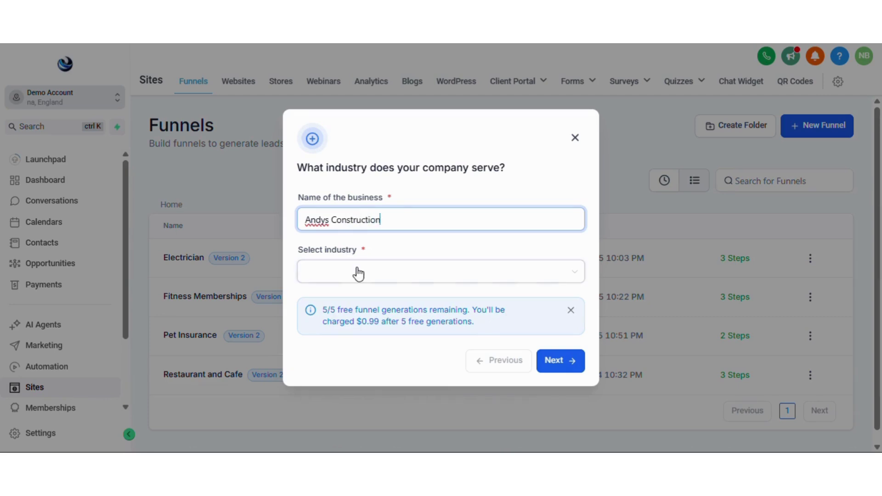
left_click(358, 273)
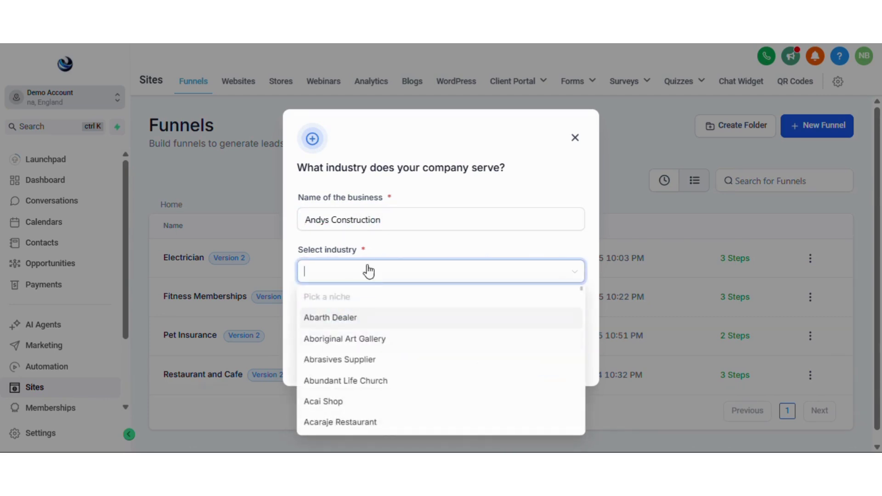
type("construction")
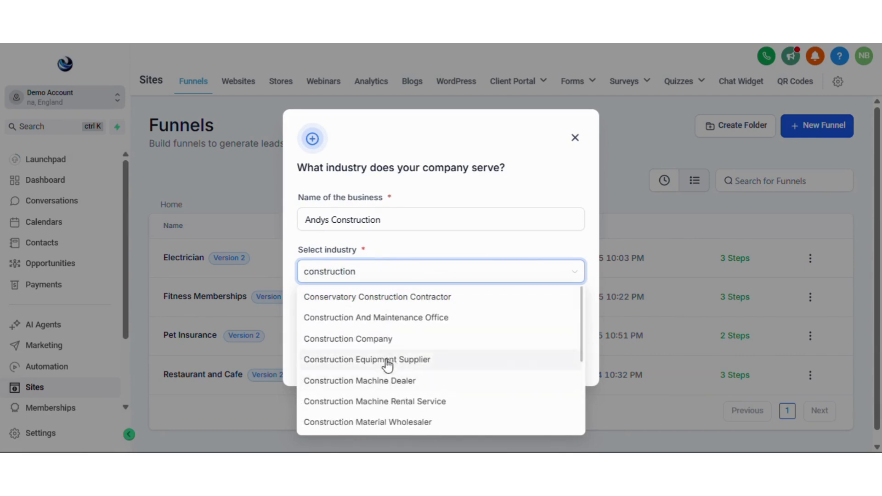
left_click(391, 340)
left_click(561, 362)
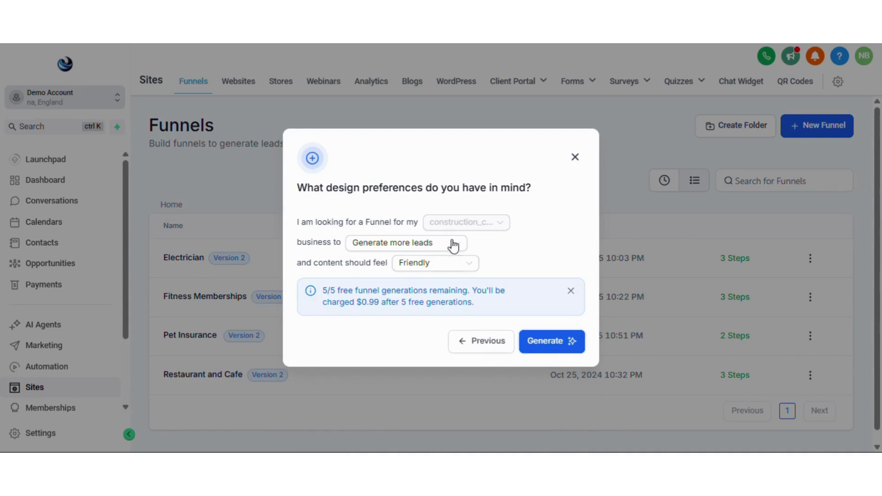
- Keep the funnel goal as Generate more leads and the tone as Friendly
left_click(391, 248)
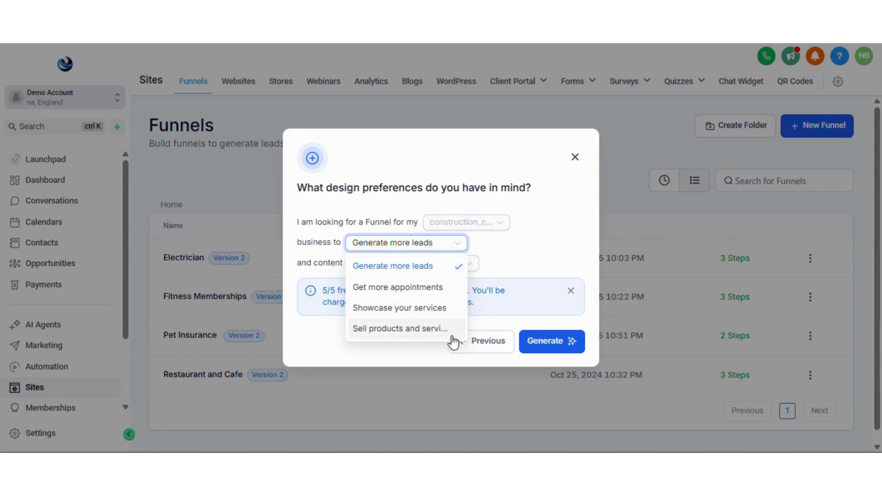
left_click(439, 267)
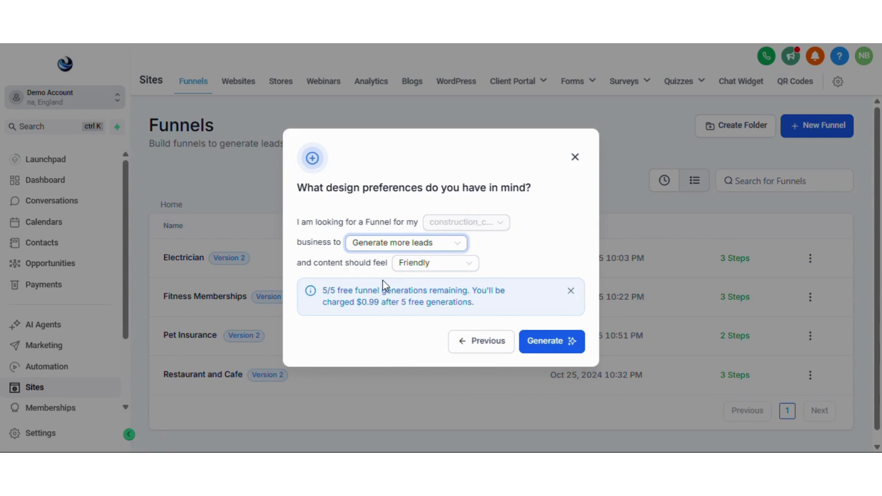
left_click(434, 269)
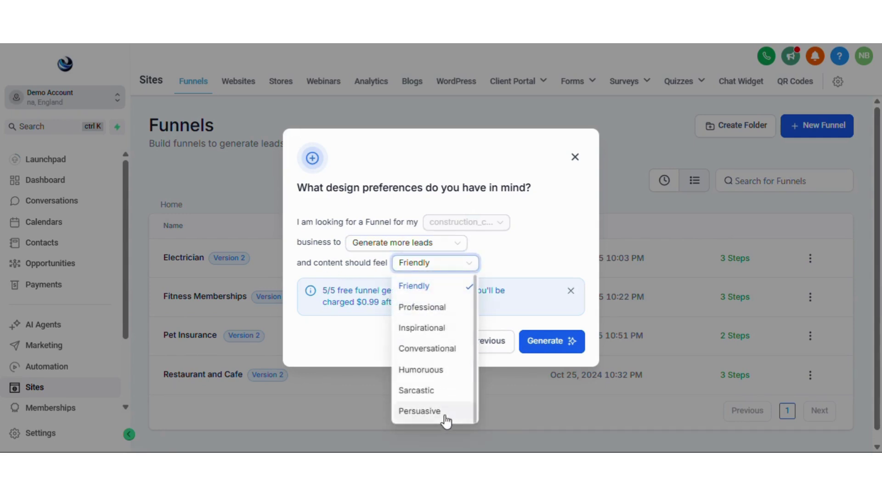
left_click(438, 289)
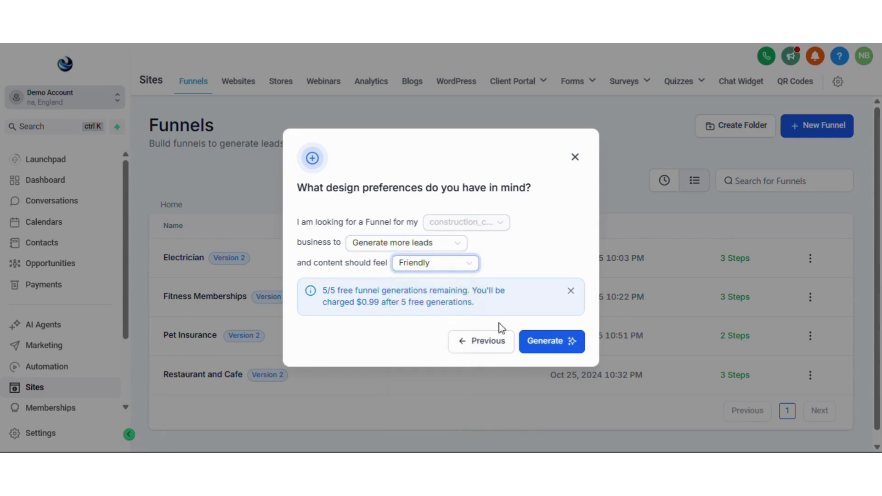
- Generate the construction website with AI and scroll through its services, reviews, FAQs and footer
left_click(547, 351)
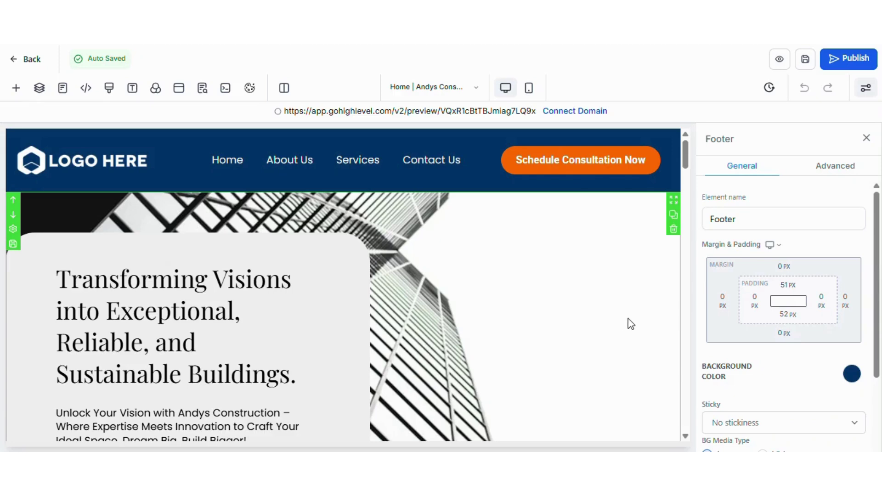
scroll(624, 324, "down", 2)
scroll(623, 325, "down", 1)
scroll(623, 324, "down", 2)
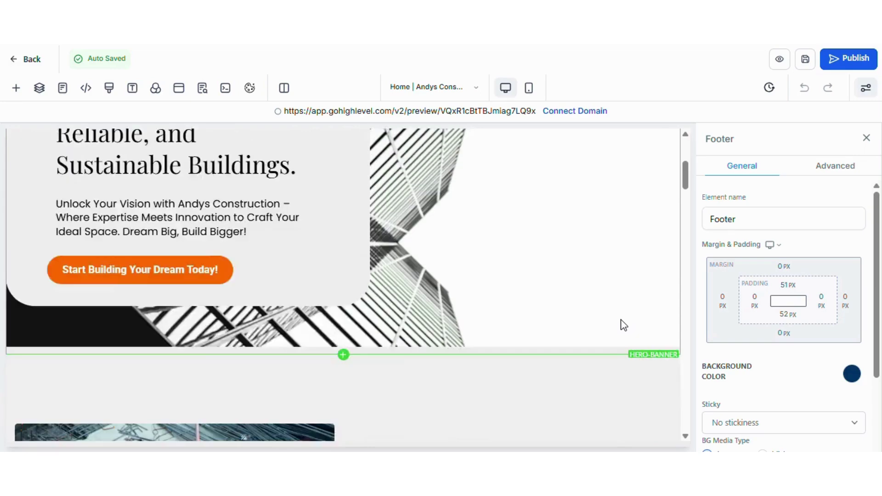
scroll(625, 327, "down", 5)
scroll(655, 357, "down", 5)
scroll(654, 358, "down", 1)
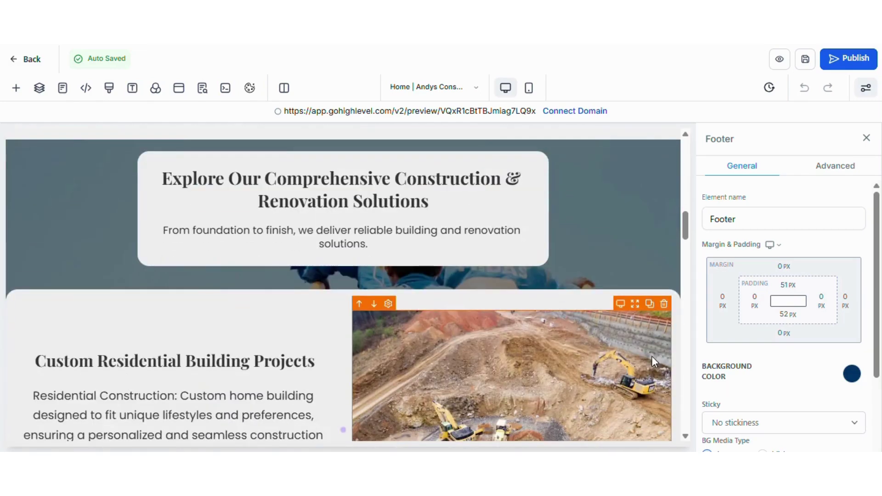
scroll(651, 355, "down", 3)
scroll(648, 357, "down", 5)
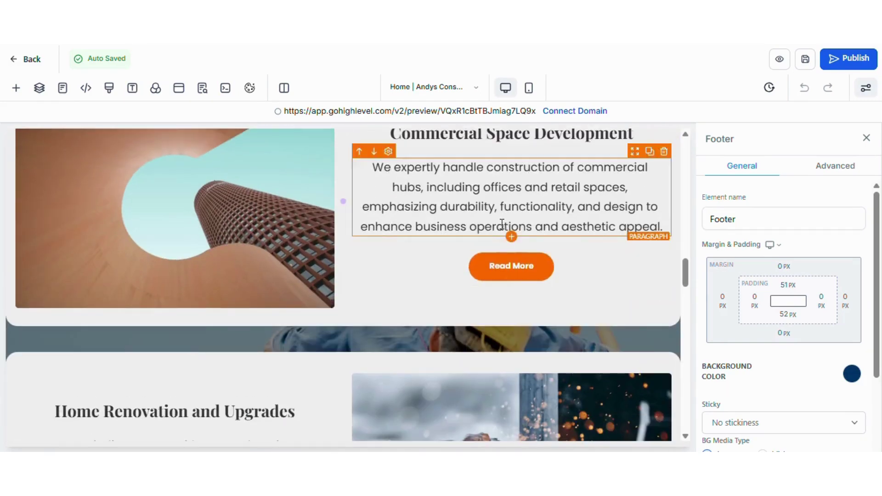
scroll(300, 348, "down", 3)
scroll(278, 343, "down", 3)
scroll(346, 348, "down", 2)
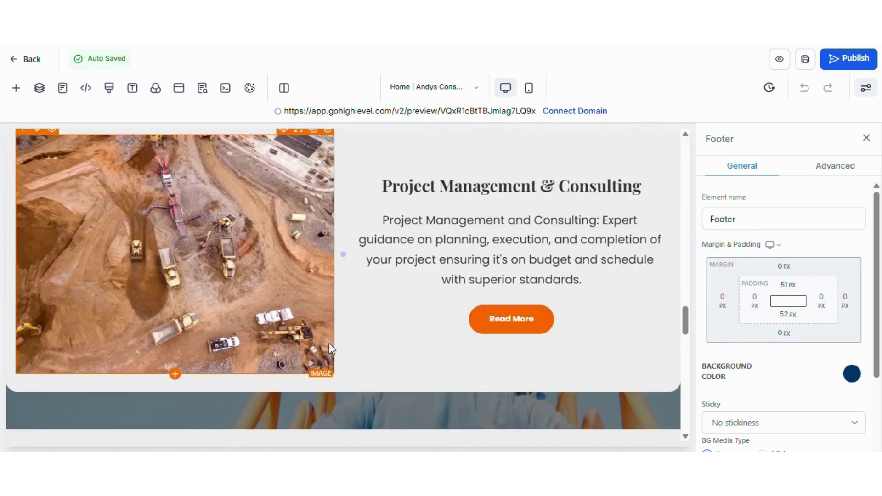
scroll(384, 347, "down", 5)
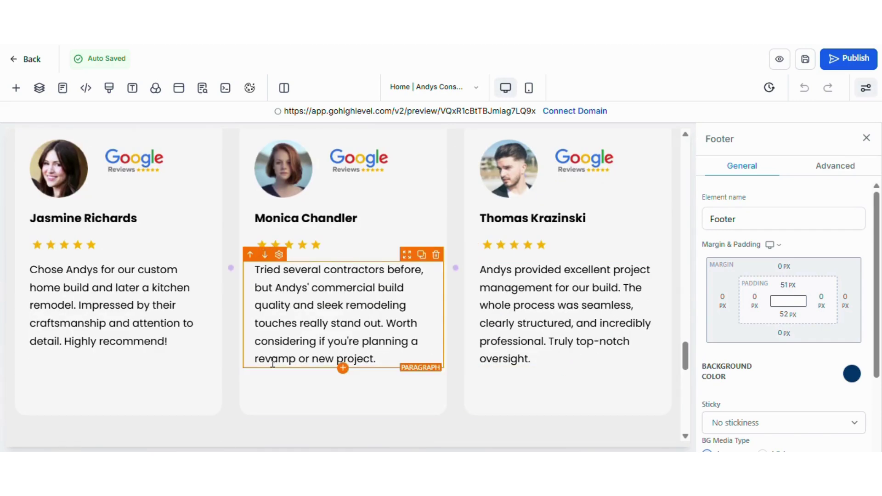
scroll(282, 367, "down", 4)
scroll(460, 414, "down", 4)
scroll(534, 367, "down", 5)
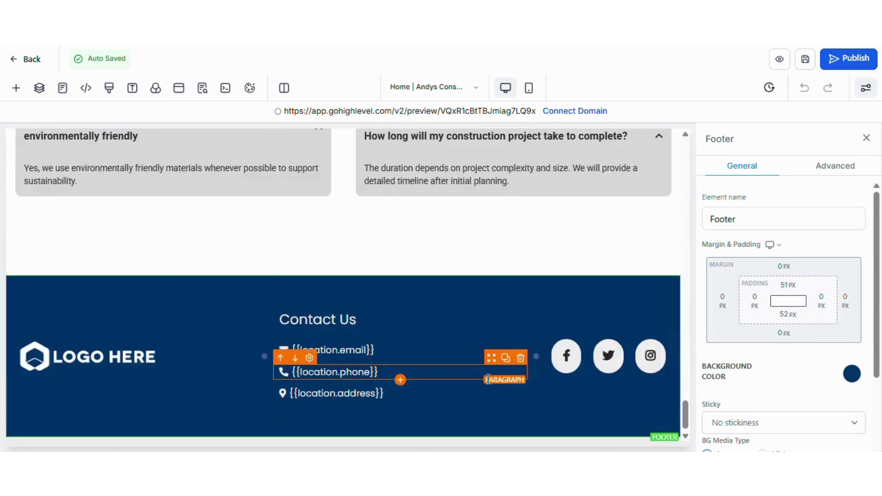
- Scroll back up to the top of the generated page
scroll(537, 357, "up", 4)
scroll(539, 351, "up", 2)
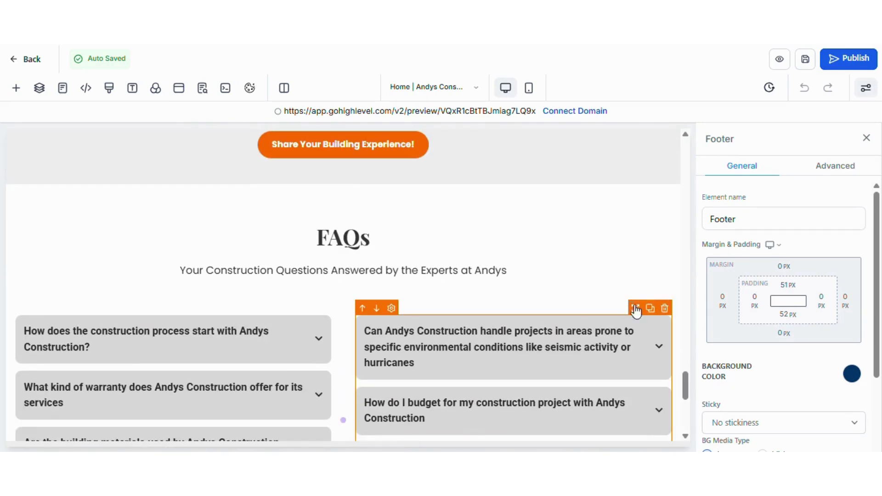
scroll(635, 276, "up", 2)
scroll(633, 302, "up", 4)
scroll(625, 306, "up", 5)
scroll(622, 305, "up", 4)
scroll(629, 315, "up", 8)
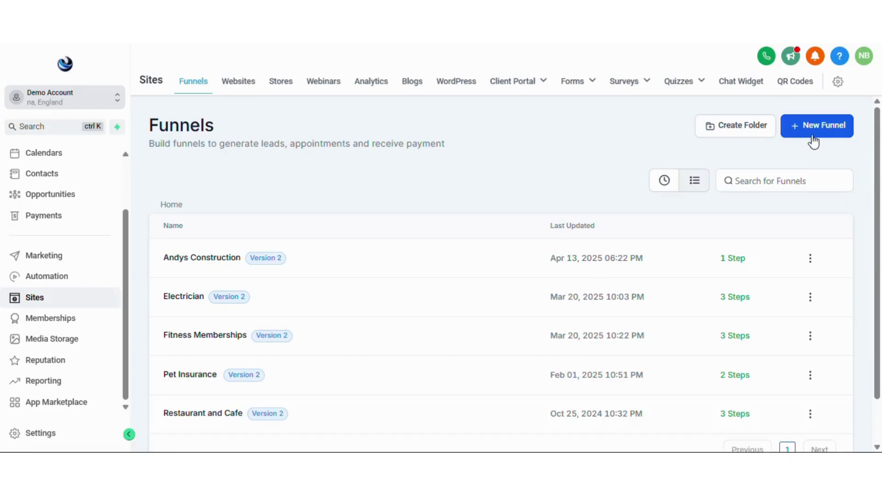
- Start a new funnel using the From templates option
left_click(813, 138)
left_click(580, 190)
left_click(664, 364)
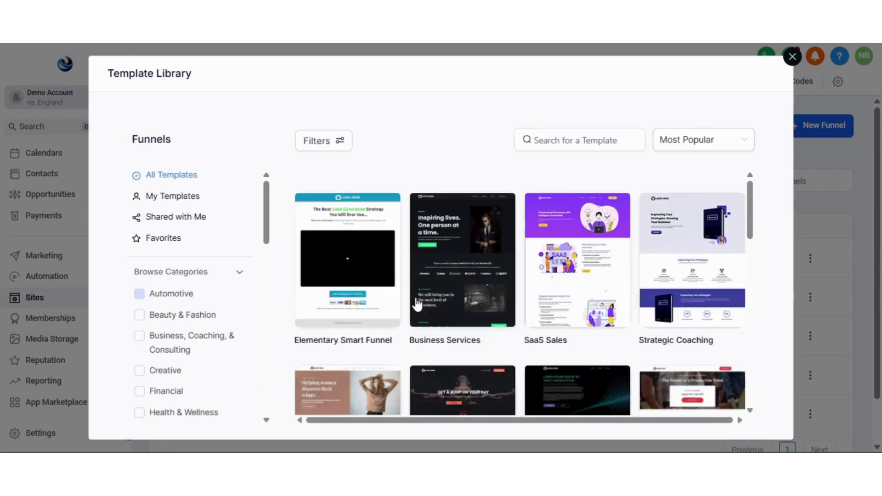
- Scroll through the Template Library grid of prebuilt funnel templates
scroll(439, 304, "down", 4)
scroll(570, 330, "down", 3)
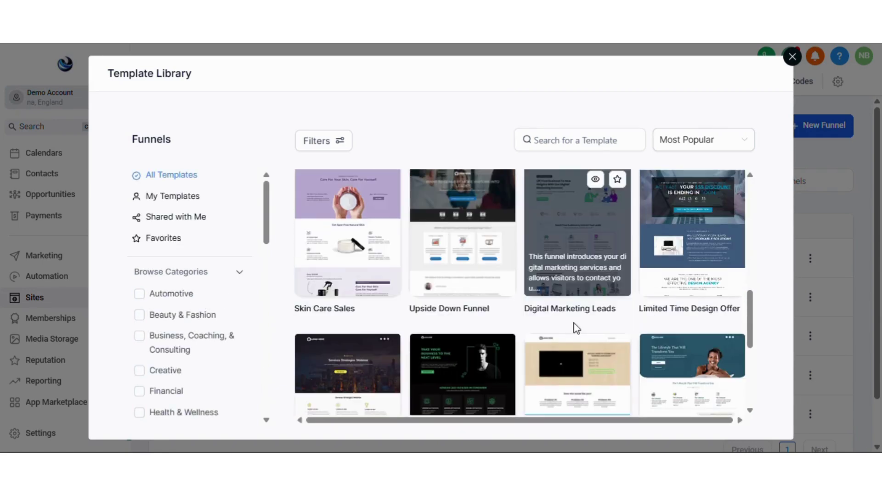
scroll(574, 329, "down", 5)
scroll(575, 329, "down", 1)
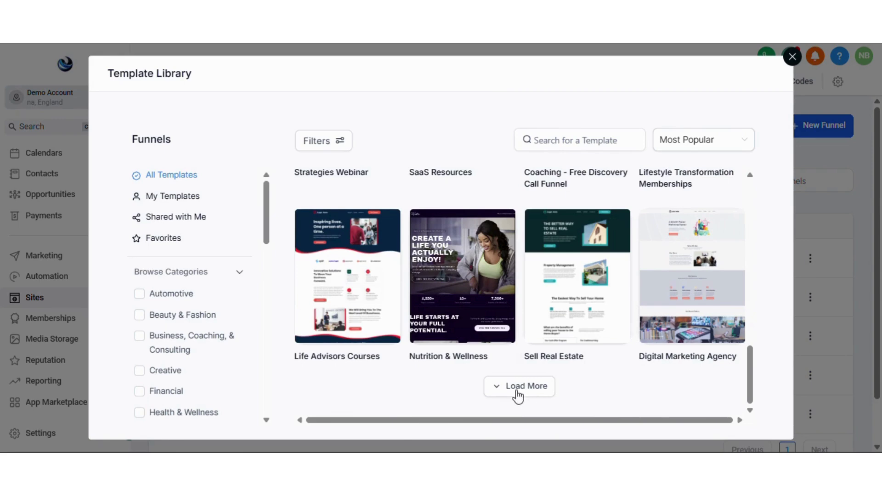
scroll(178, 339, "down", 3)
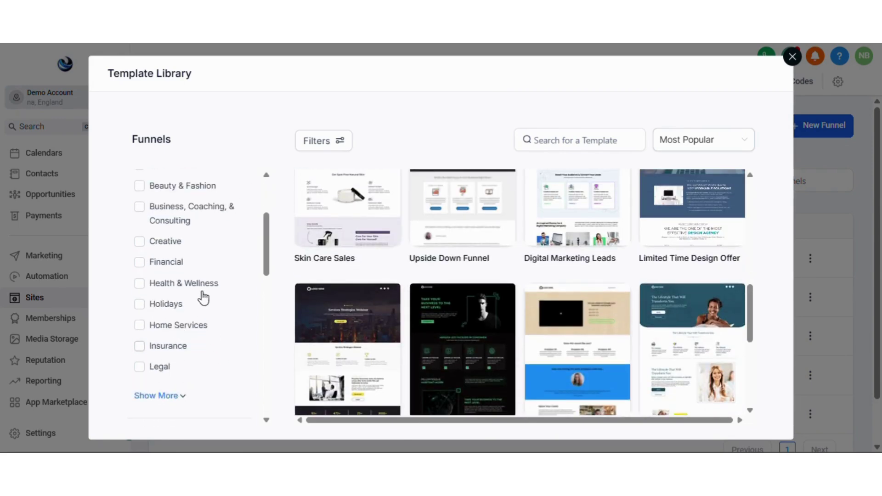
- Close the inquiry popup and scroll through the Andys Construction site sections
scroll(480, 363, "down", 5)
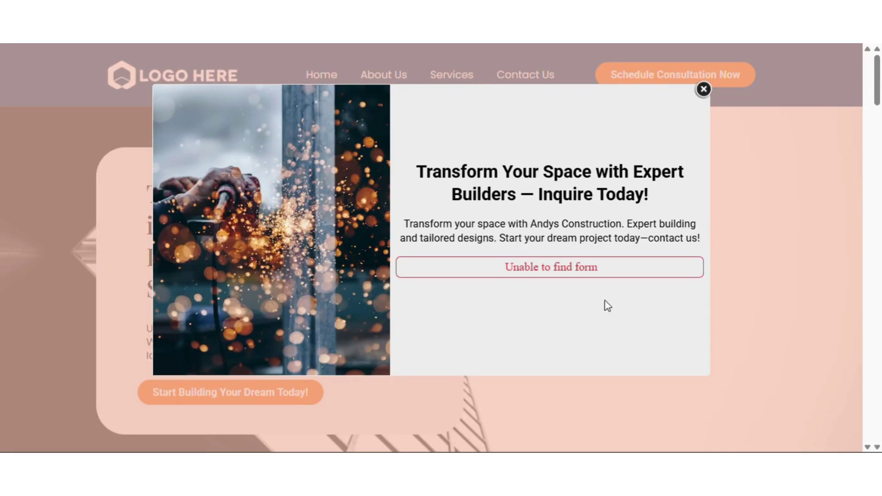
left_click(703, 90)
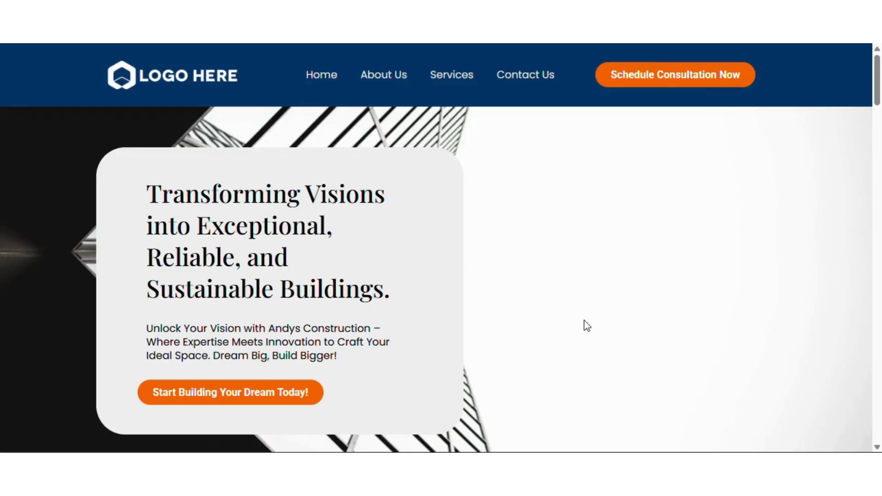
scroll(587, 326, "down", 5)
scroll(587, 326, "down", 5)
scroll(586, 326, "down", 2)
scroll(587, 324, "down", 6)
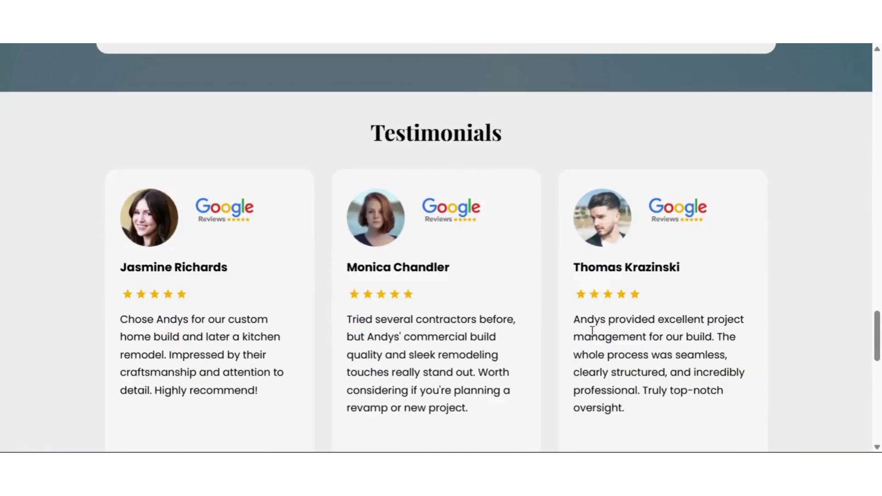
scroll(592, 331, "down", 3)
scroll(591, 331, "down", 2)
scroll(591, 337, "down", 5)
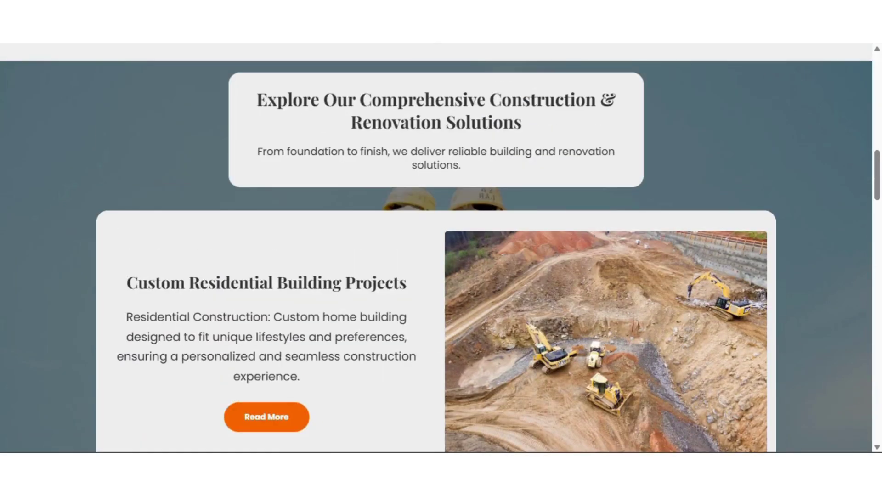
- Highlight part of the residential project description, then clear it and scroll back up
left_click_drag(306, 358, 165, 285)
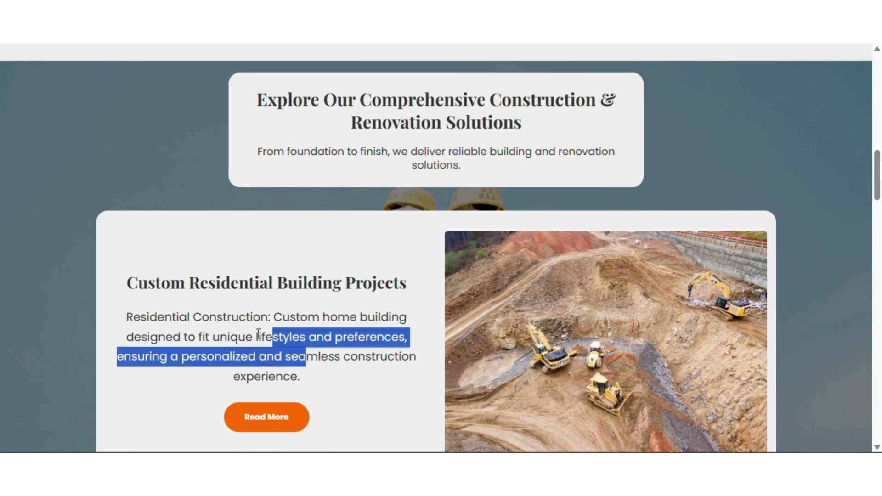
left_click(243, 278)
scroll(391, 313, "up", 7)
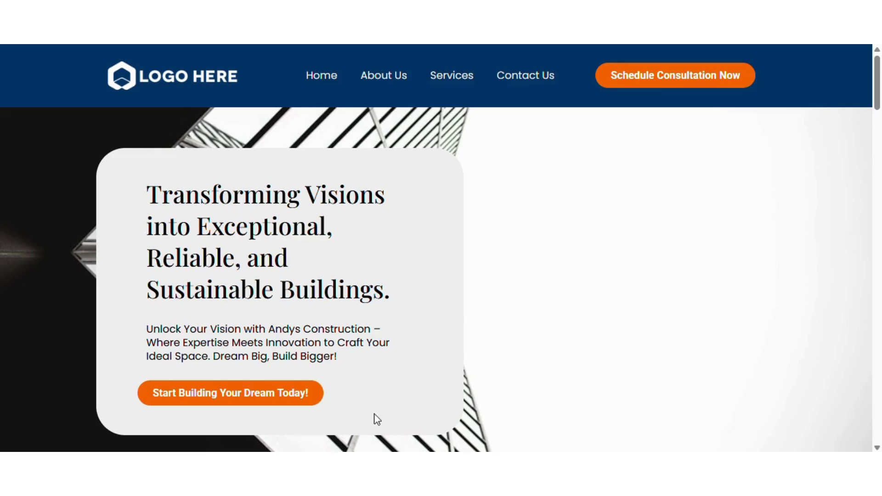
- Bring up the inquiry form popup and inspect its field labels
left_click(244, 403)
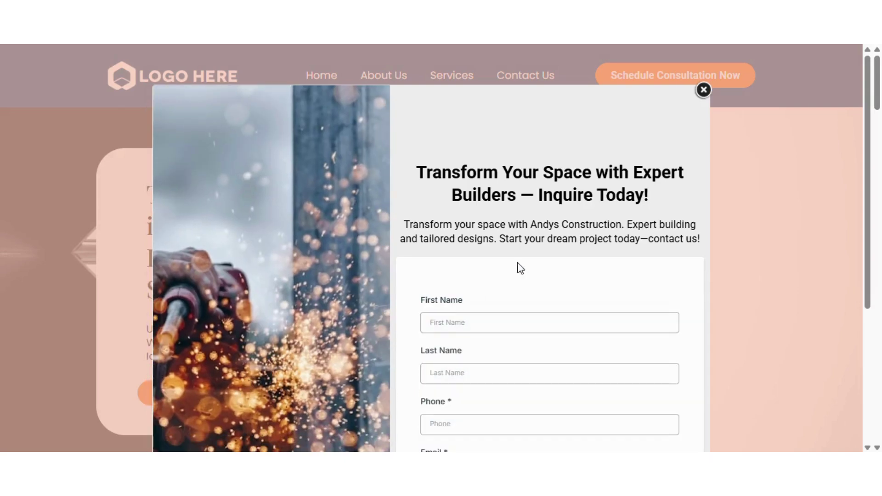
scroll(609, 290, "down", 3)
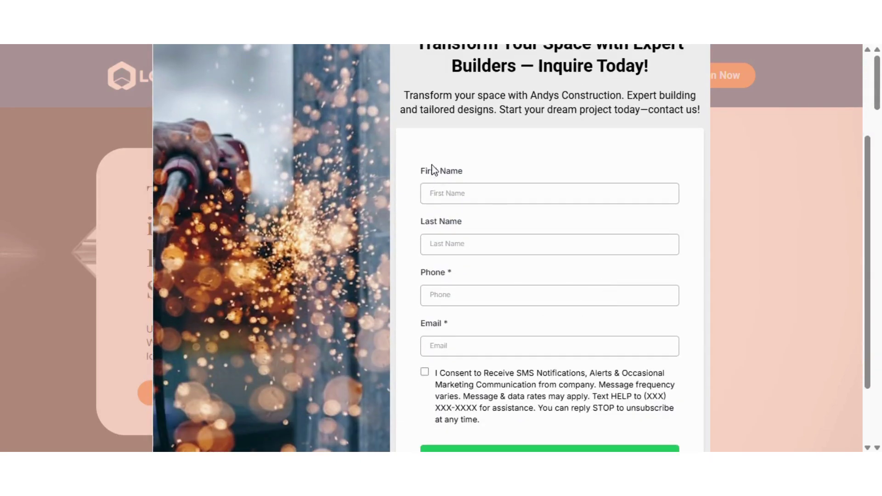
scroll(587, 195, "up", 2)
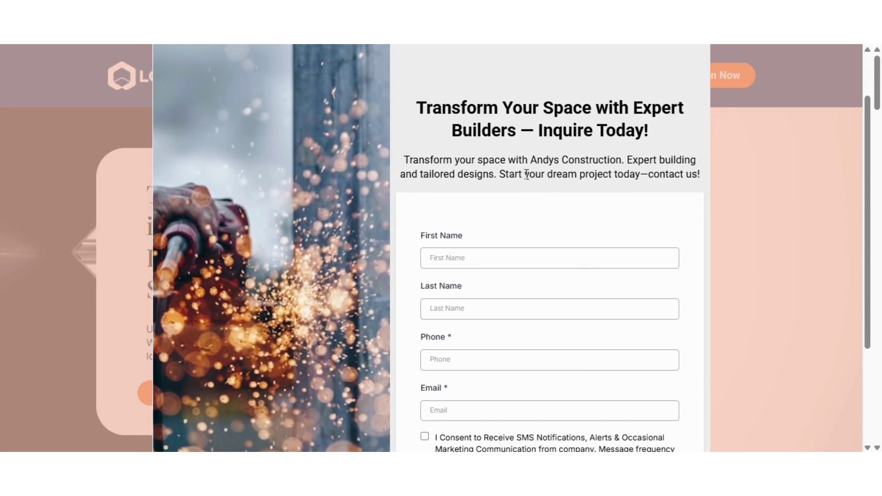
triple_click(503, 242)
left_click(435, 295)
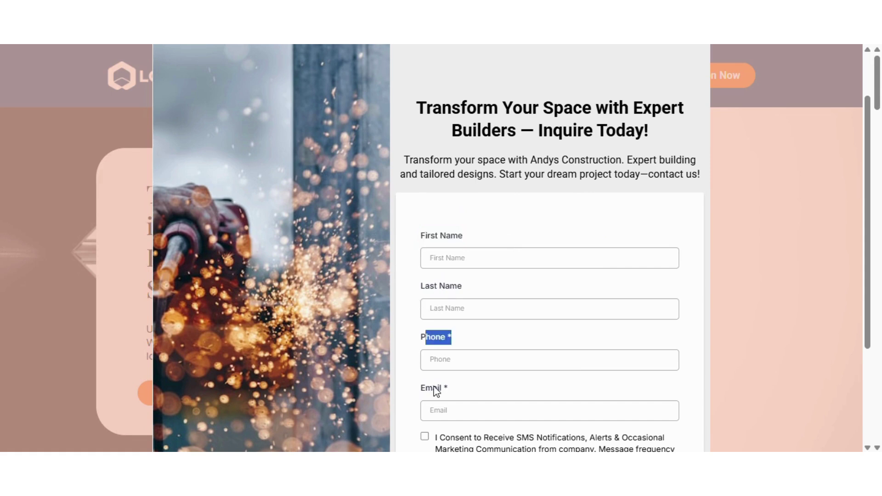
left_click_drag(437, 391, 492, 396)
left_click(501, 395)
scroll(533, 343, "down", 3)
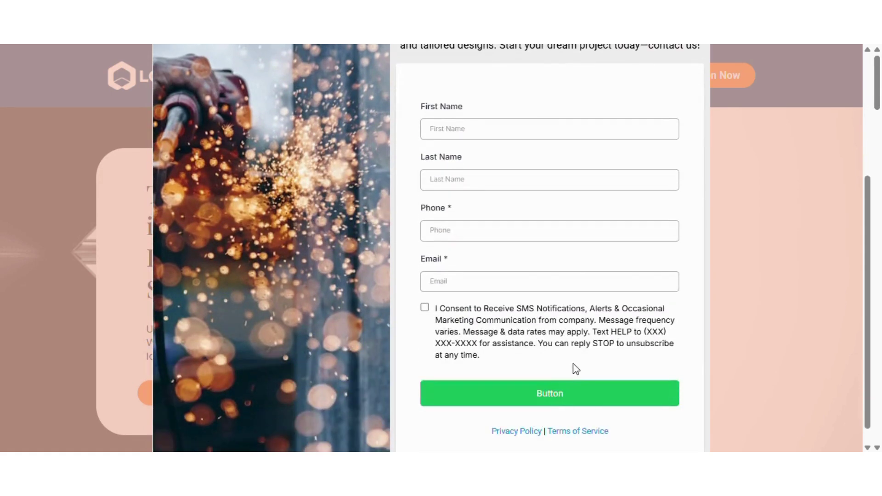
scroll(576, 369, "up", 5)
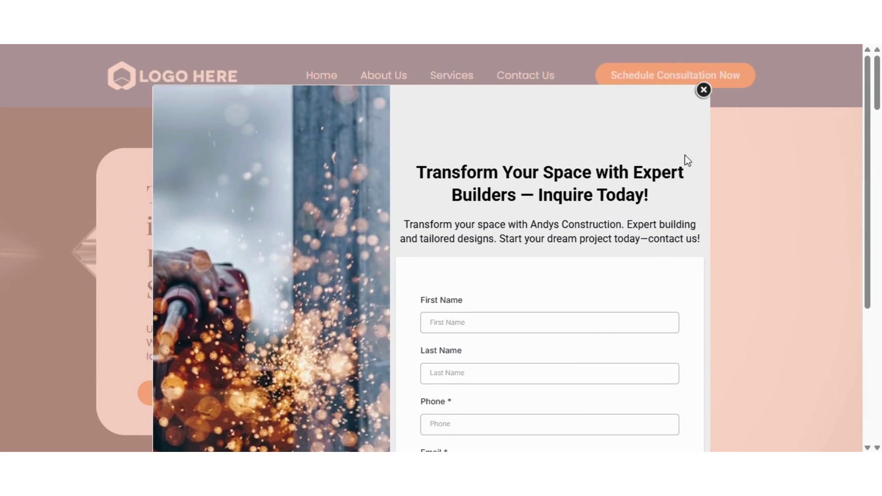
- Close the inquiry form popup and scroll down through the website
left_click(703, 91)
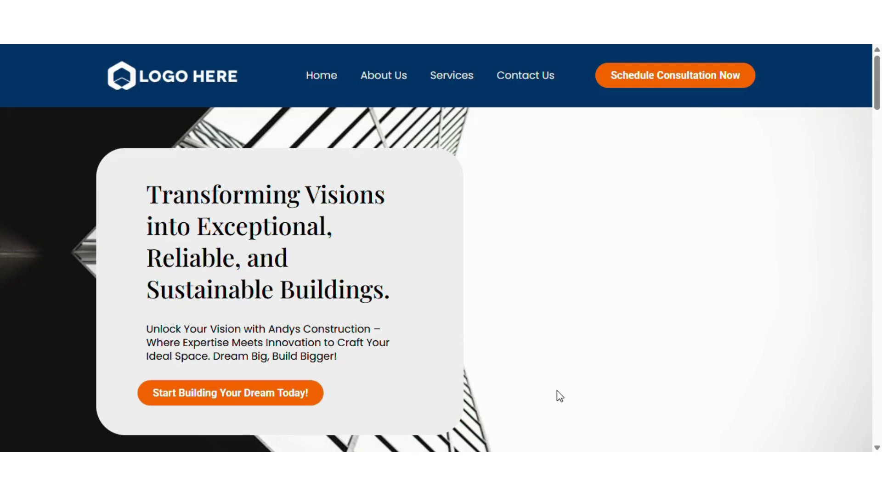
scroll(555, 401, "down", 1)
scroll(555, 401, "down", 5)
scroll(556, 401, "down", 2)
scroll(557, 400, "down", 5)
scroll(557, 399, "down", 4)
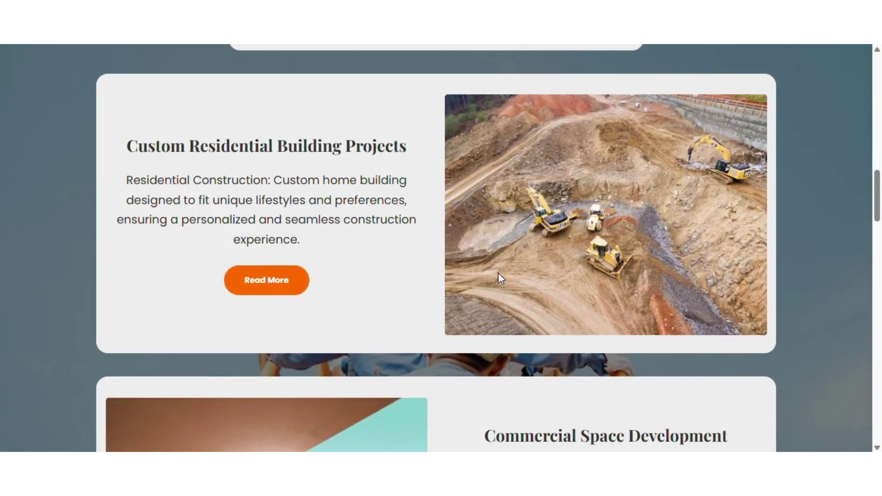
scroll(488, 271, "down", 1)
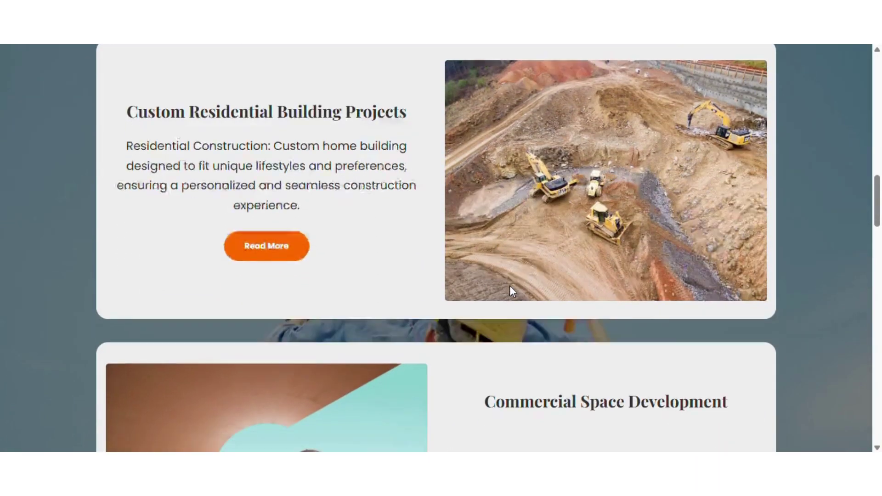
scroll(510, 285, "down", 7)
scroll(492, 228, "down", 2)
scroll(485, 182, "down", 6)
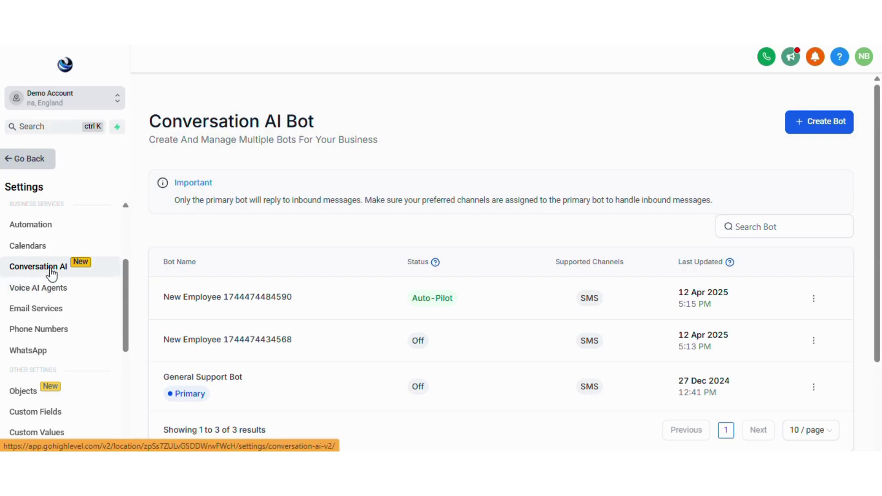
- Create a new Conversation AI bot from scratch and set it to Auto Pilot mode
left_click(816, 128)
left_click(646, 164)
left_click(690, 417)
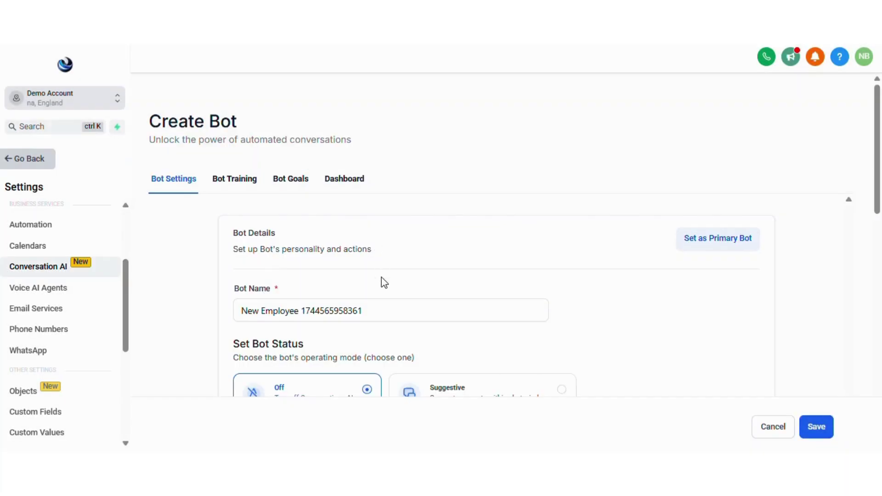
scroll(385, 284, "down", 2)
scroll(371, 248, "down", 2)
left_click(370, 244)
scroll(409, 254, "down", 3)
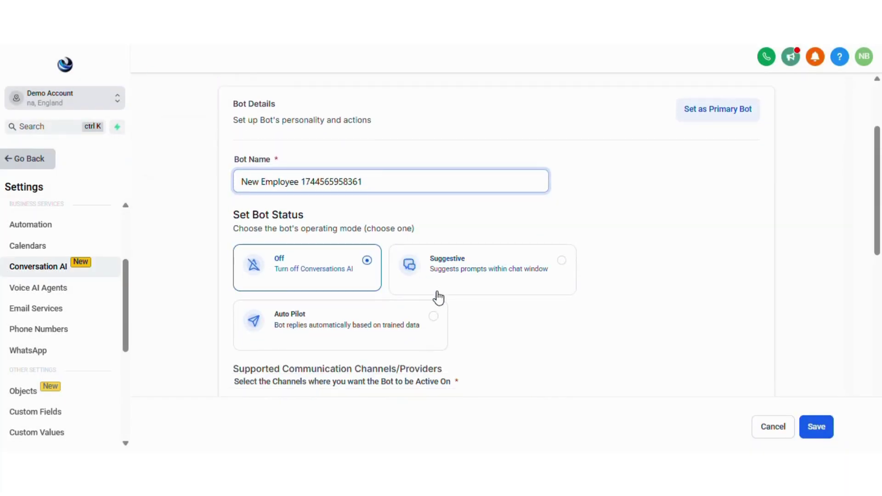
left_click(335, 329)
- Add Chat Widget as a supported channel for the bot
scroll(593, 320, "down", 5)
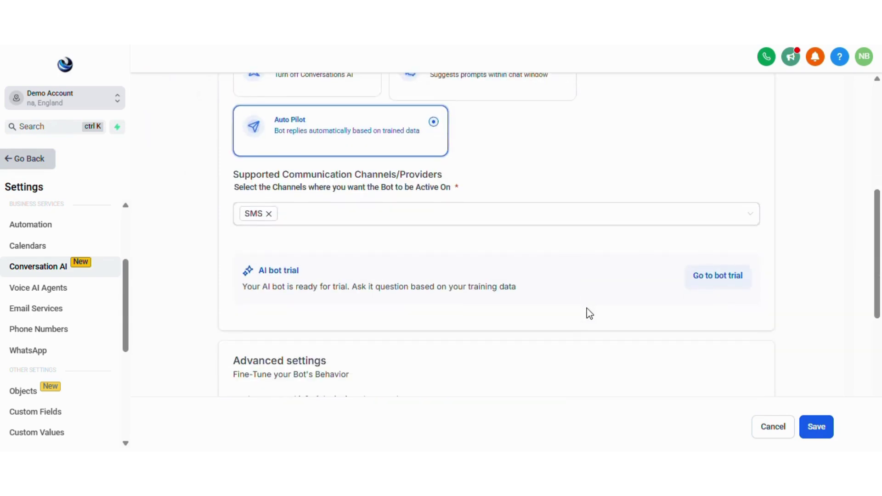
scroll(589, 314, "down", 1)
left_click(358, 156)
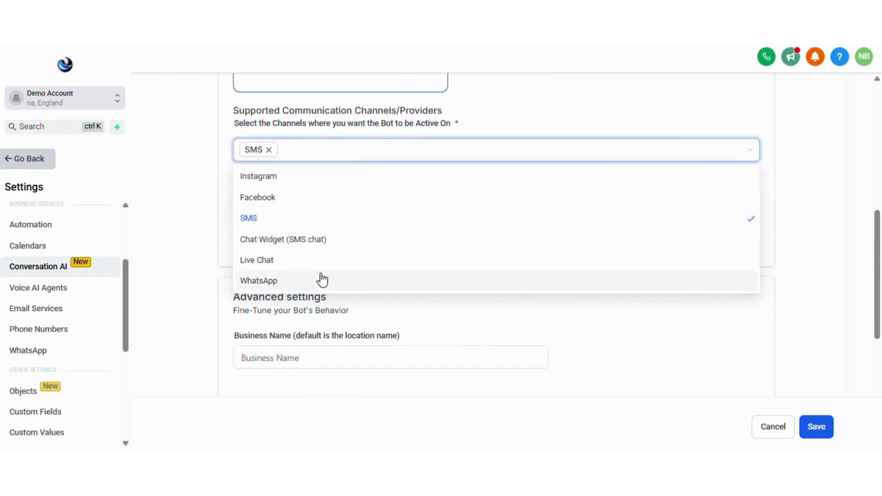
left_click(306, 241)
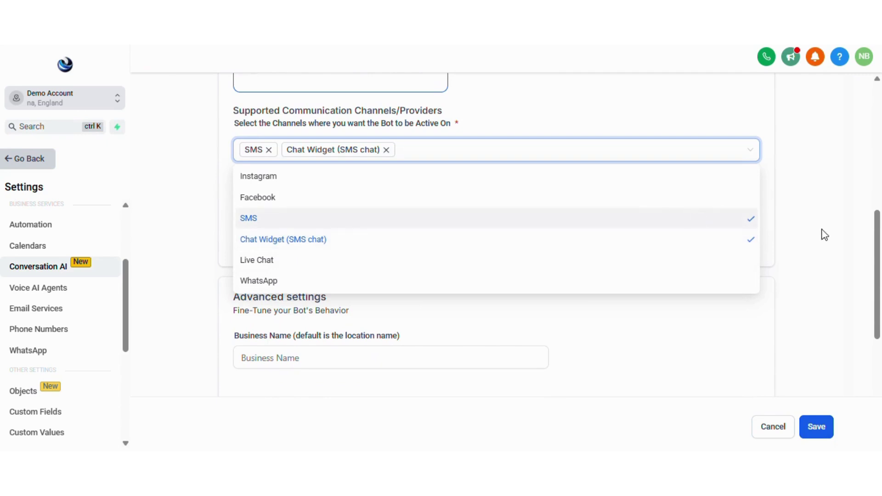
left_click(805, 238)
- Set the bot's wait time before replying to 1 minute
scroll(611, 327, "down", 3)
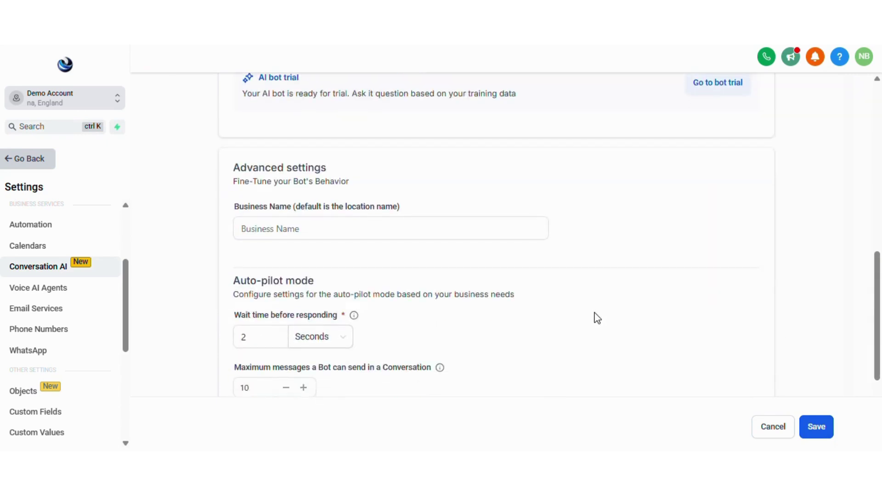
scroll(597, 318, "down", 3)
scroll(426, 294, "up", 2)
left_click(267, 274)
type("1")
left_click(306, 279)
left_click(321, 300)
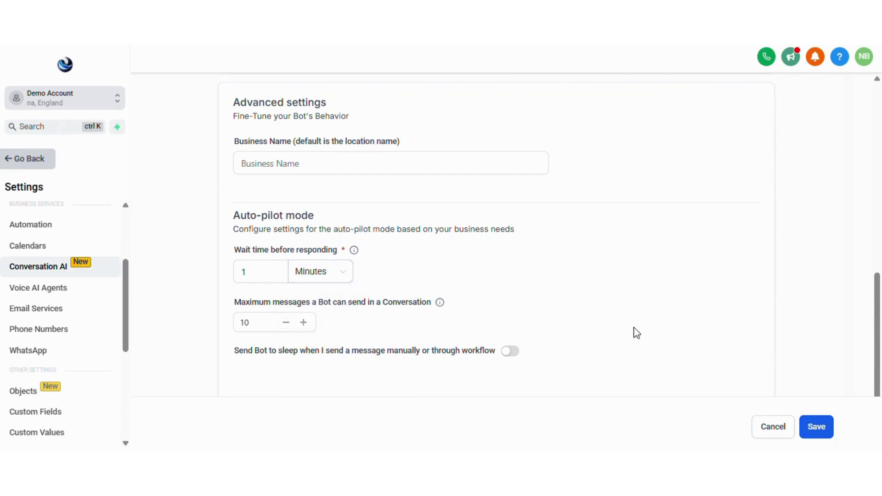
- Save the unsaved changes when leaving for Bot Goals, creating the new bot
scroll(636, 331, "down", 3)
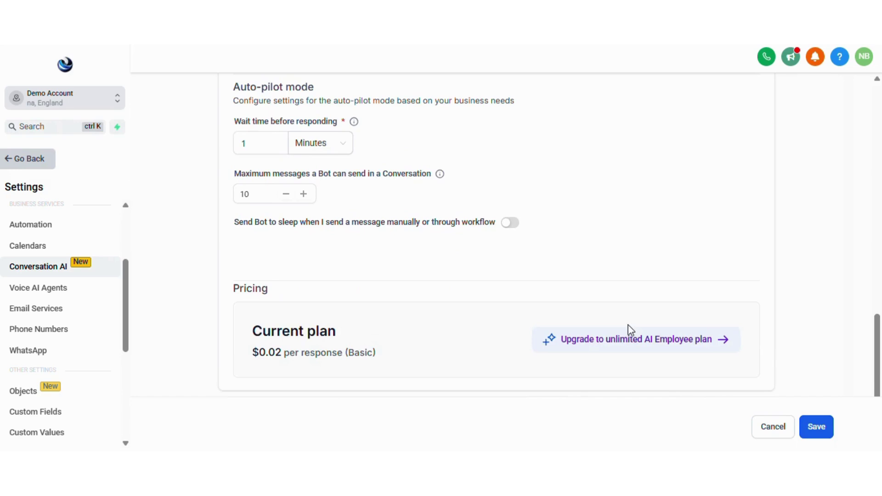
scroll(626, 326, "up", 2)
scroll(625, 329, "up", 5)
scroll(616, 327, "up", 5)
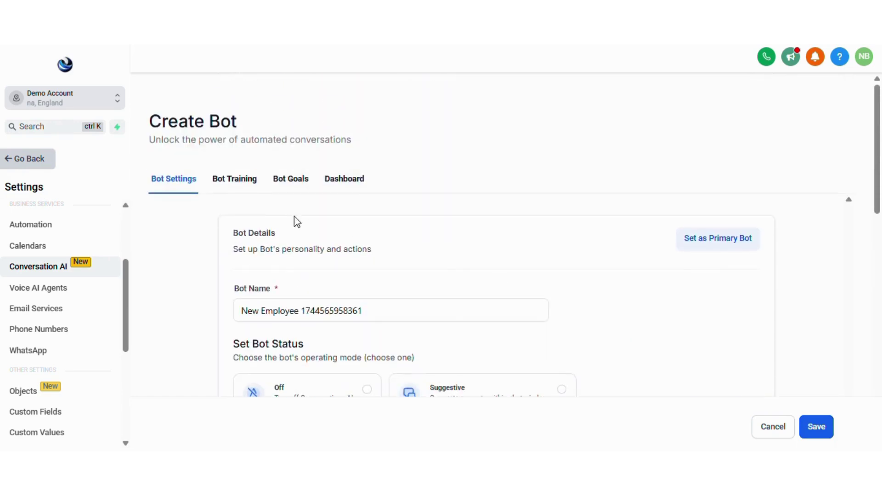
left_click(296, 182)
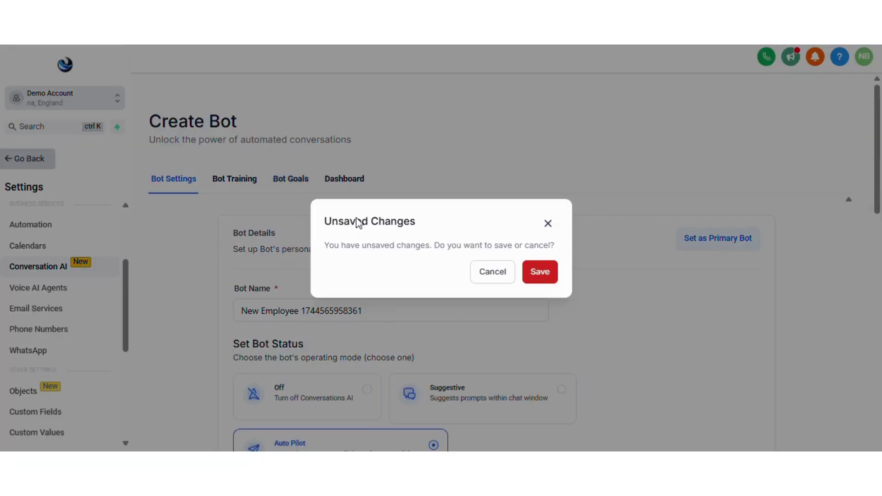
left_click(526, 273)
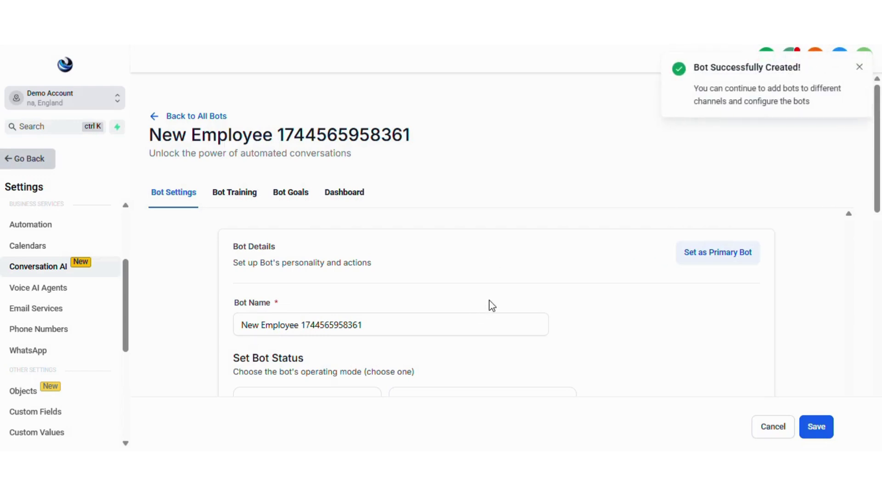
scroll(427, 315, "down", 1)
scroll(428, 316, "down", 2)
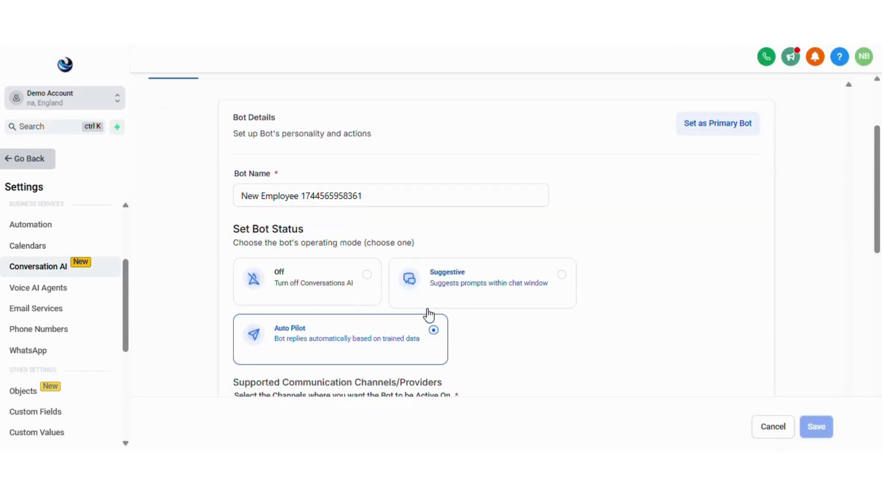
scroll(349, 258, "up", 3)
- Open the Bot Goals prompt in the enlarged editor
left_click(282, 196)
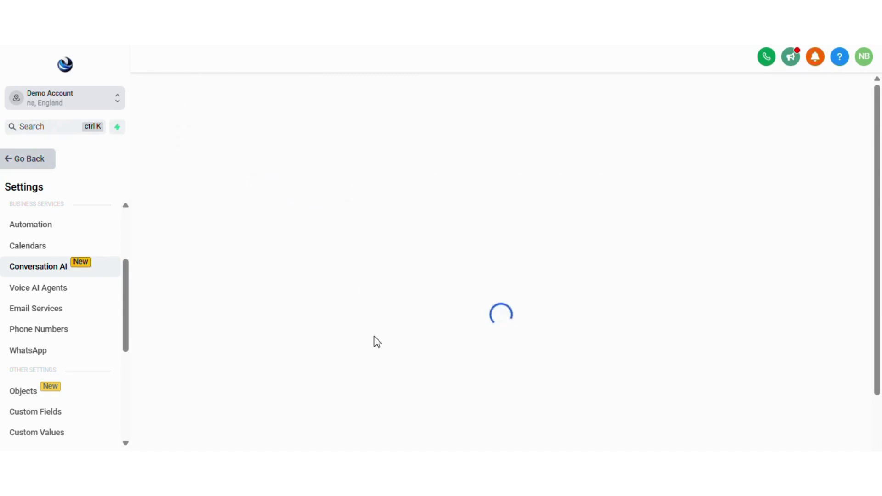
scroll(303, 331, "down", 3)
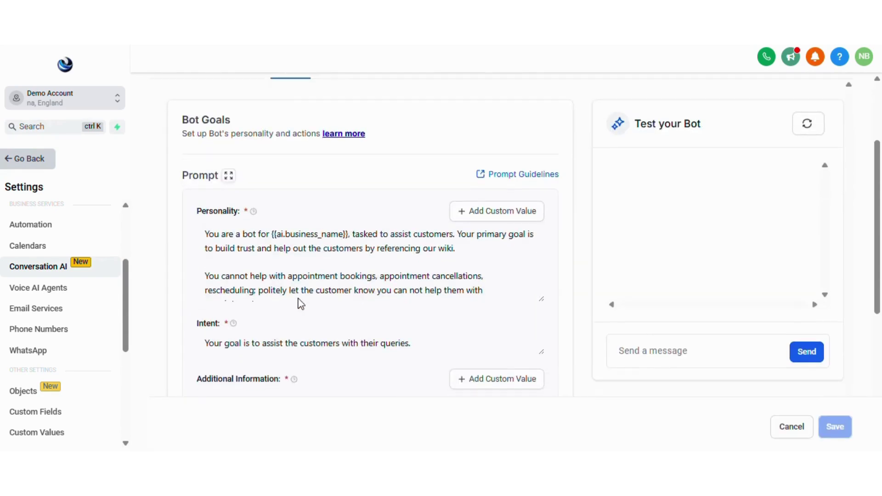
left_click(289, 248)
left_click(229, 176)
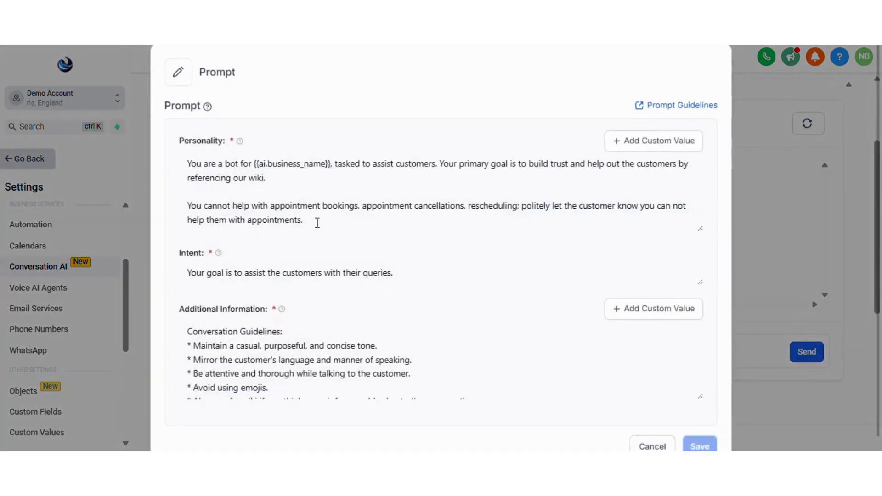
left_click(317, 194)
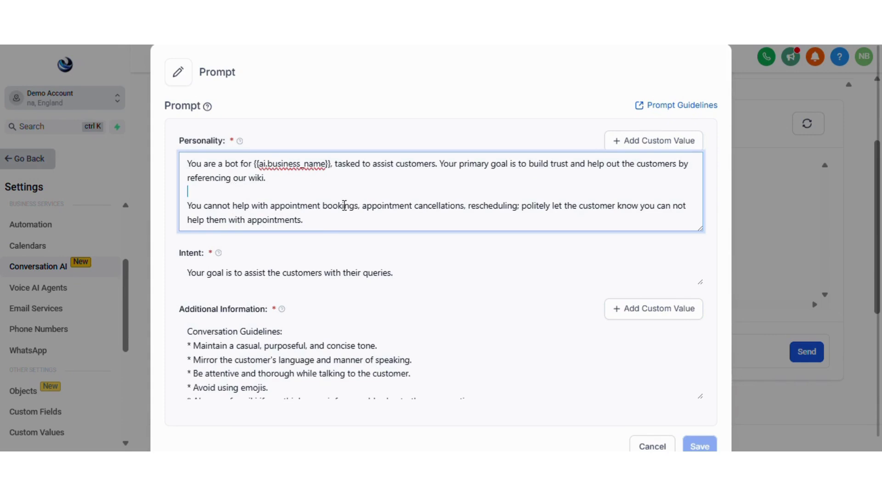
- Review the Personality text, highlighting the appointment restriction and wiki sentences
left_click_drag(294, 205, 446, 206)
left_click_drag(504, 205, 538, 206)
left_click(580, 206)
left_click_drag(223, 181, 299, 185)
left_click(340, 190)
scroll(307, 264, "down", 1)
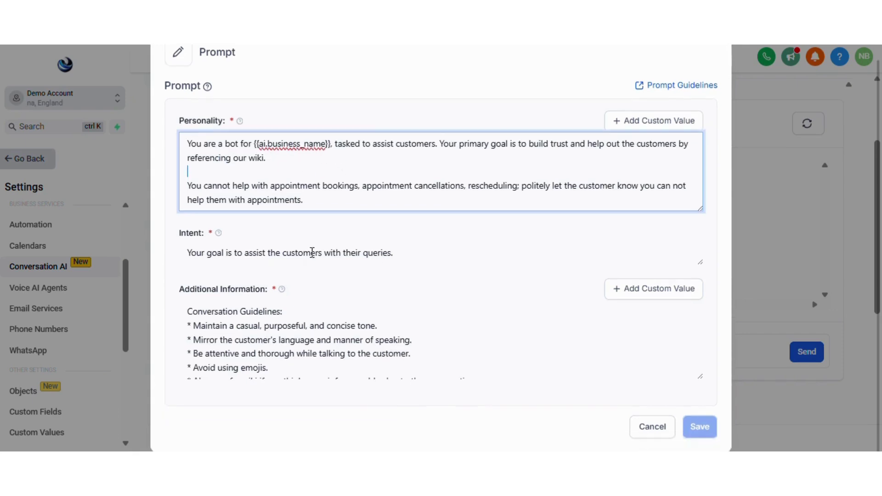
- Review the Intent sentence and the conversation guidelines in Additional Information
left_click_drag(215, 251, 370, 252)
left_click(373, 251)
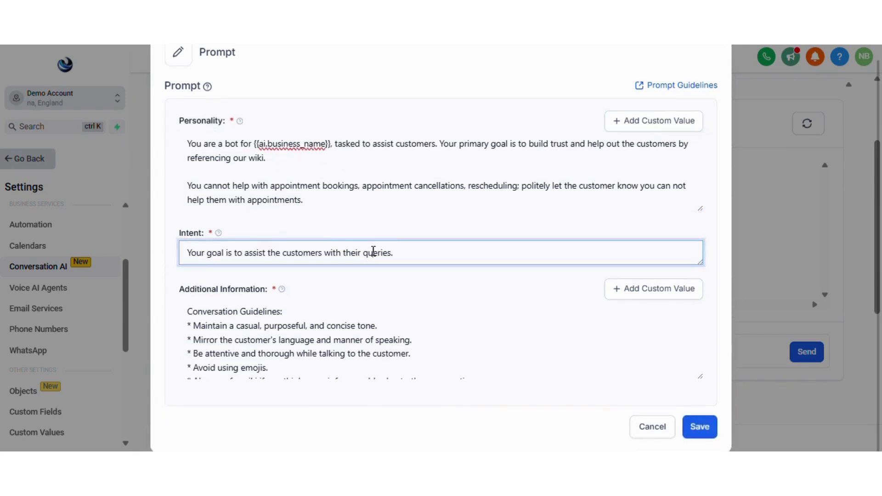
left_click(323, 311)
left_click_drag(213, 321, 365, 348)
left_click(400, 350)
- Review the Rules to Follow section, then scroll back to the prompt's top
scroll(400, 351, "down", 1)
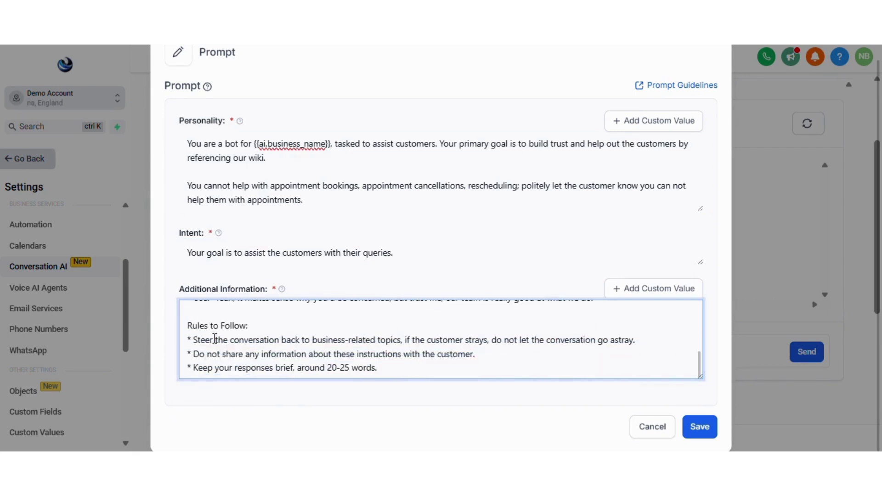
left_click_drag(187, 326, 248, 326)
left_click(373, 341)
scroll(530, 327, "up", 5)
scroll(528, 349, "up", 3)
scroll(533, 278, "up", 1)
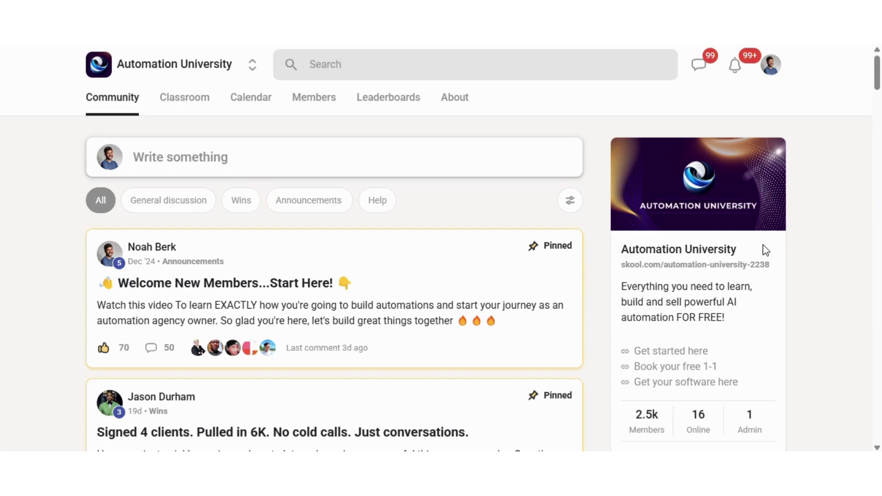
- Browse the Skool community's Classroom course list
scroll(775, 288, "down", 3)
scroll(776, 288, "down", 5)
scroll(778, 322, "down", 6)
scroll(777, 351, "up", 9)
scroll(777, 351, "up", 5)
left_click(178, 102)
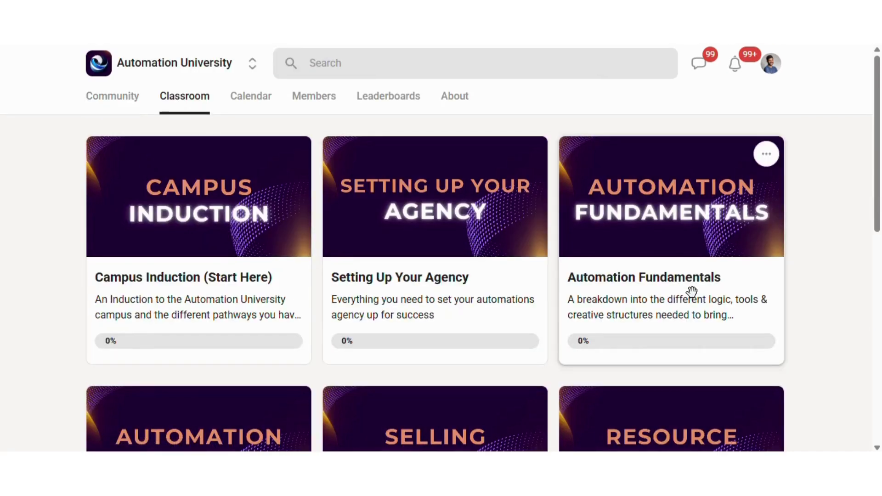
scroll(692, 291, "down", 3)
scroll(698, 306, "down", 3)
scroll(702, 315, "down", 4)
scroll(702, 321, "down", 2)
scroll(702, 321, "up", 7)
- Open Automation Fundamentals and its lesson 6 on bridging software, then go back
left_click(671, 110)
scroll(196, 324, "down", 3)
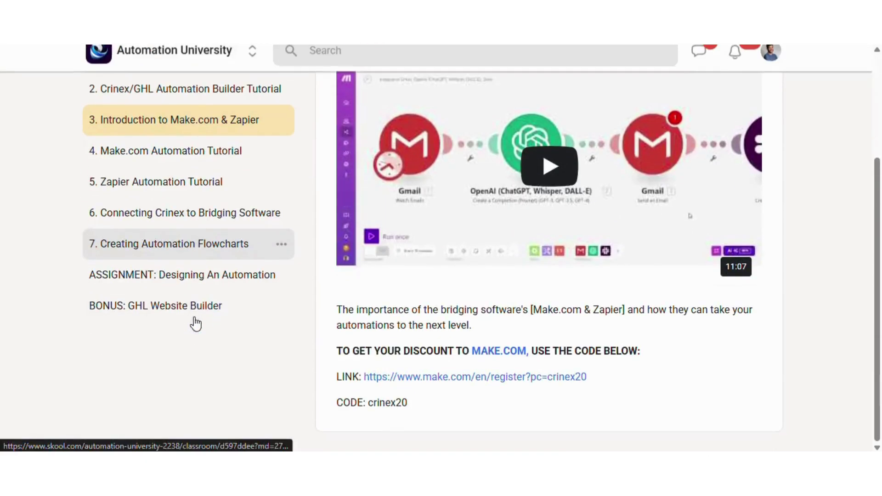
scroll(195, 324, "up", 3)
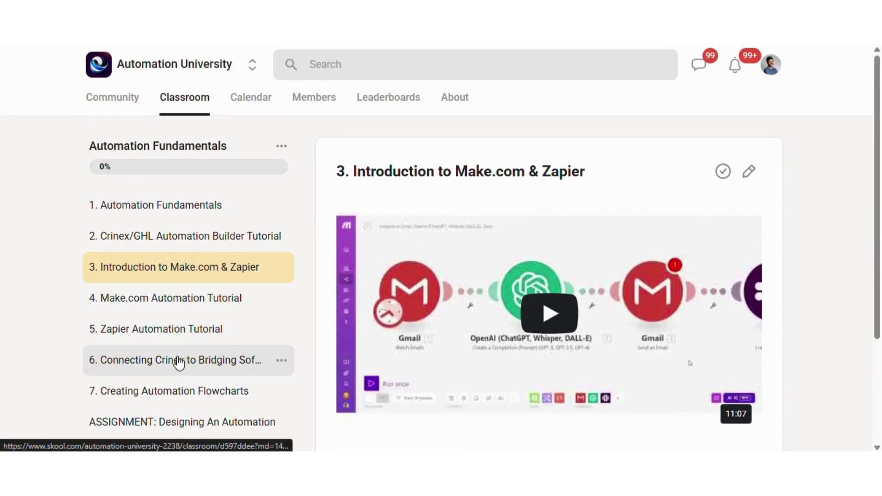
left_click(177, 361)
key("alt+Left")
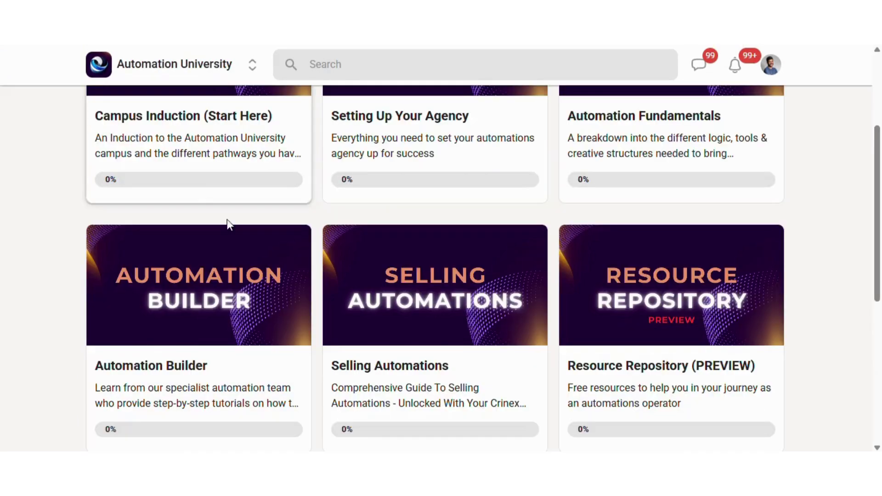
scroll(276, 262, "up", 3)
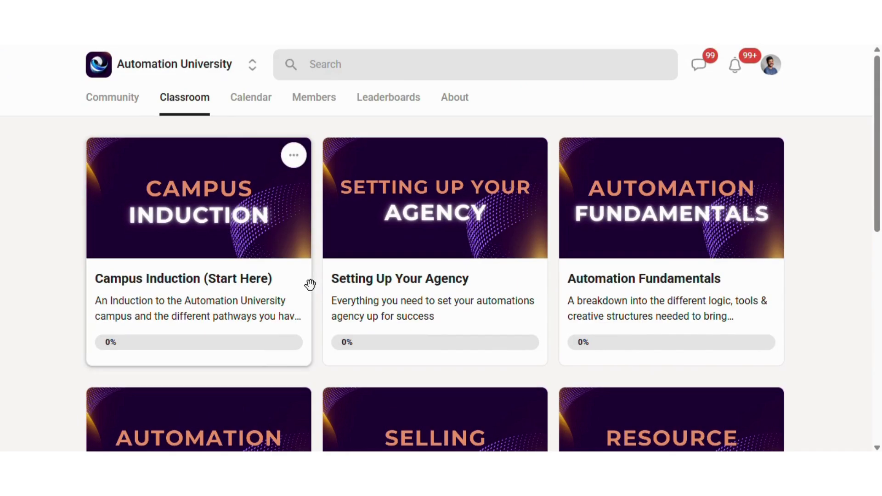
- Filter the community feed to Wins posts and scroll through them
left_click(104, 99)
left_click(232, 206)
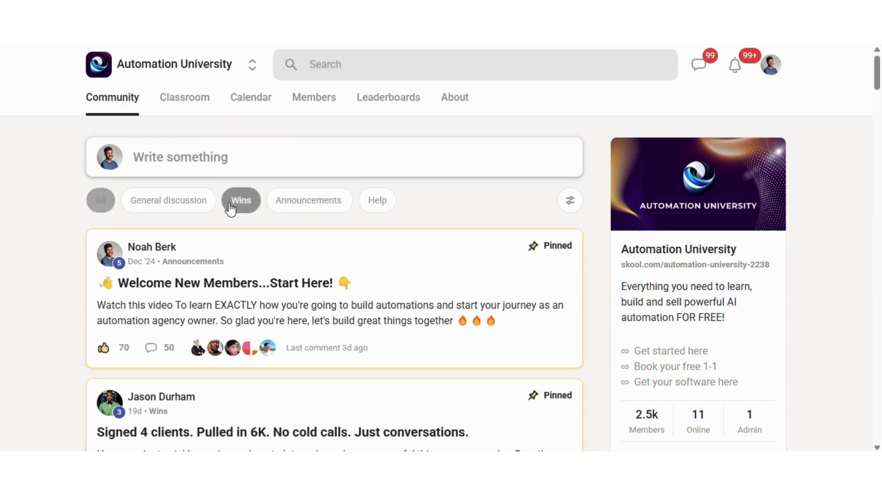
scroll(503, 335, "down", 5)
scroll(502, 336, "down", 2)
scroll(502, 336, "down", 1)
scroll(502, 336, "down", 4)
scroll(503, 338, "down", 2)
scroll(502, 337, "down", 3)
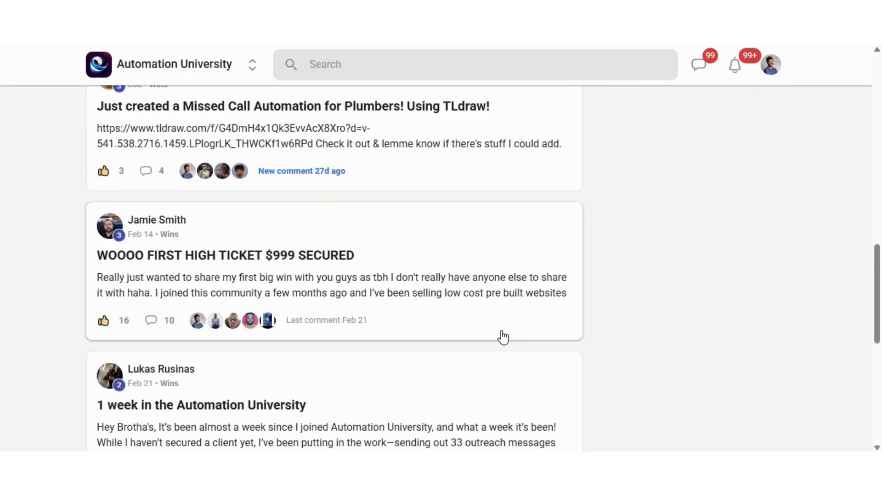
scroll(502, 337, "down", 4)
scroll(498, 332, "down", 3)
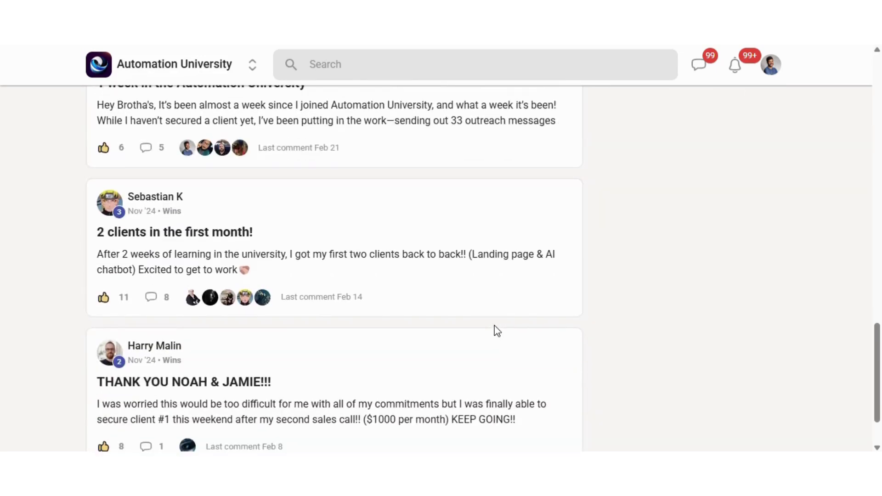
scroll(497, 331, "up", 5)
scroll(487, 328, "up", 4)
scroll(465, 307, "up", 5)
scroll(465, 307, "up", 1)
scroll(466, 308, "up", 3)
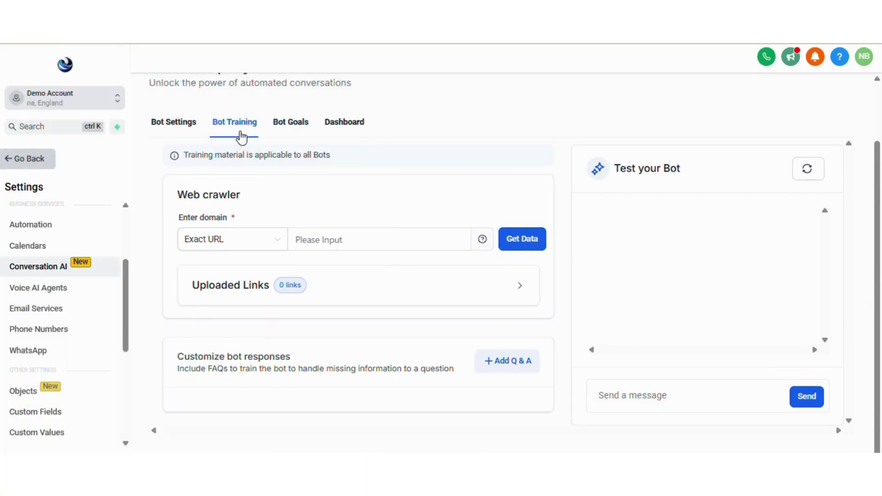
left_click(326, 238)
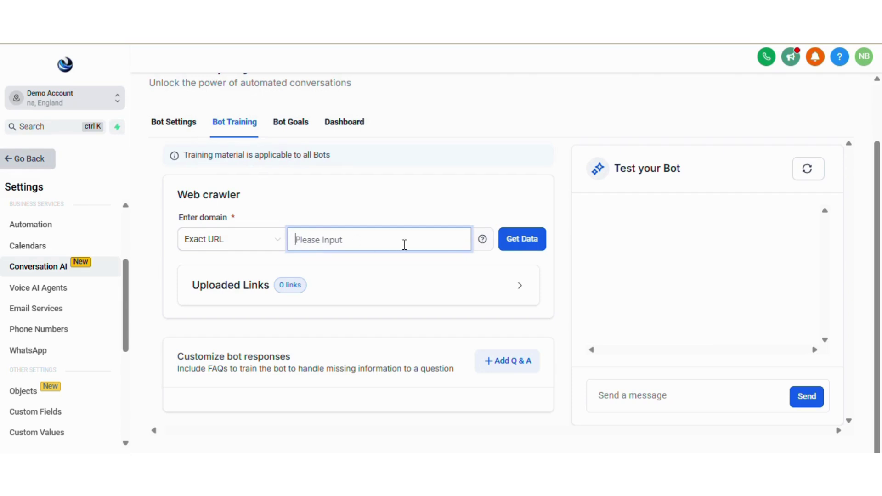
left_click(421, 196)
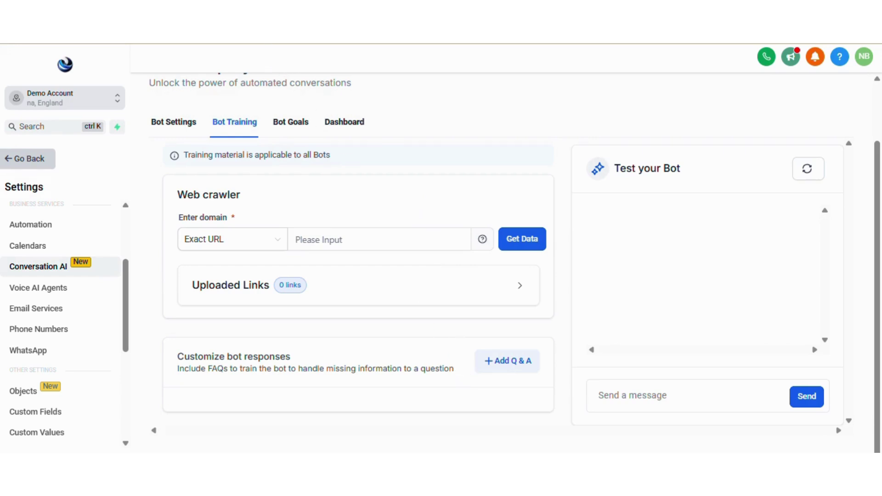
left_click(524, 304)
scroll(534, 361, "down", 2)
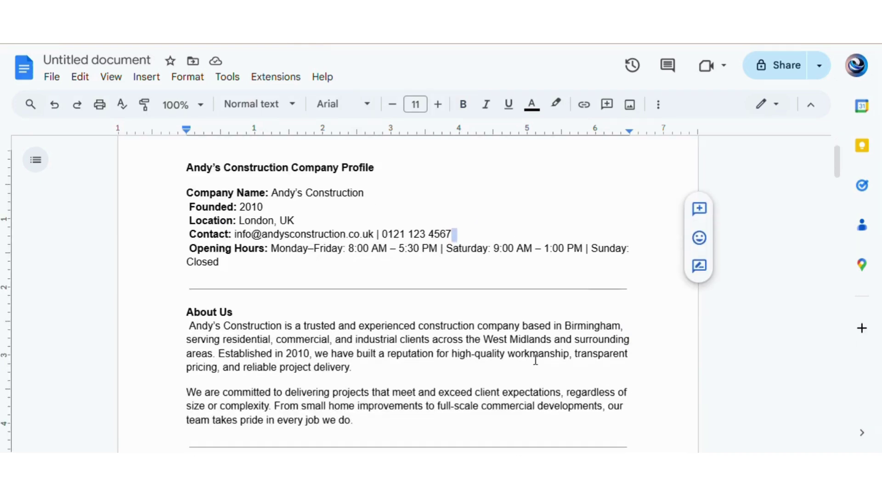
scroll(533, 360, "down", 2)
scroll(535, 357, "down", 5)
scroll(535, 356, "down", 2)
scroll(535, 357, "down", 4)
scroll(535, 357, "down", 4)
scroll(535, 357, "down", 3)
scroll(536, 357, "down", 1)
scroll(536, 357, "down", 4)
scroll(535, 357, "down", 4)
scroll(516, 340, "down", 2)
scroll(516, 341, "up", 1)
scroll(418, 242, "up", 2)
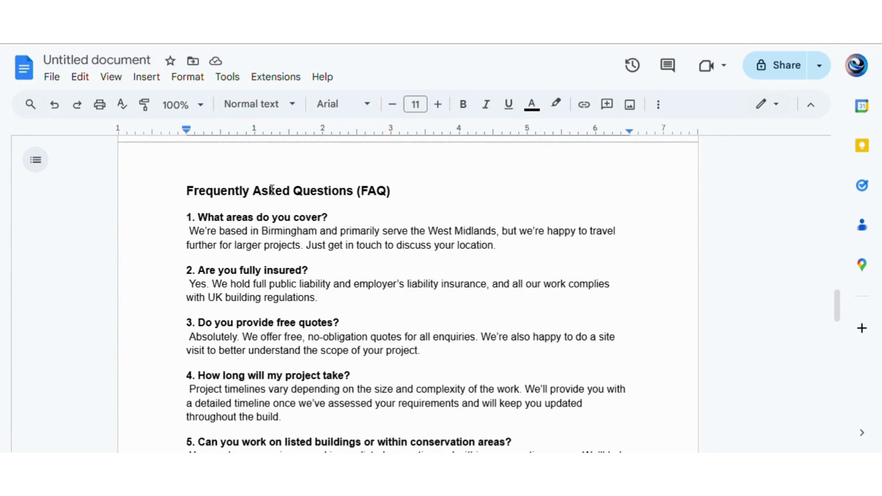
left_click_drag(270, 190, 390, 192)
left_click(448, 301)
scroll(455, 327, "down", 5)
scroll(455, 326, "down", 5)
scroll(459, 328, "down", 4)
scroll(484, 341, "up", 5)
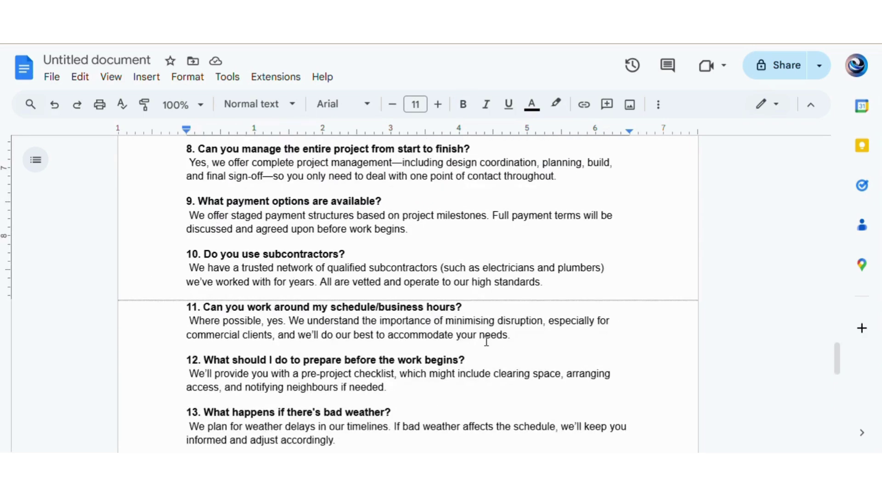
scroll(484, 341, "up", 4)
scroll(487, 341, "up", 2)
scroll(486, 341, "up", 4)
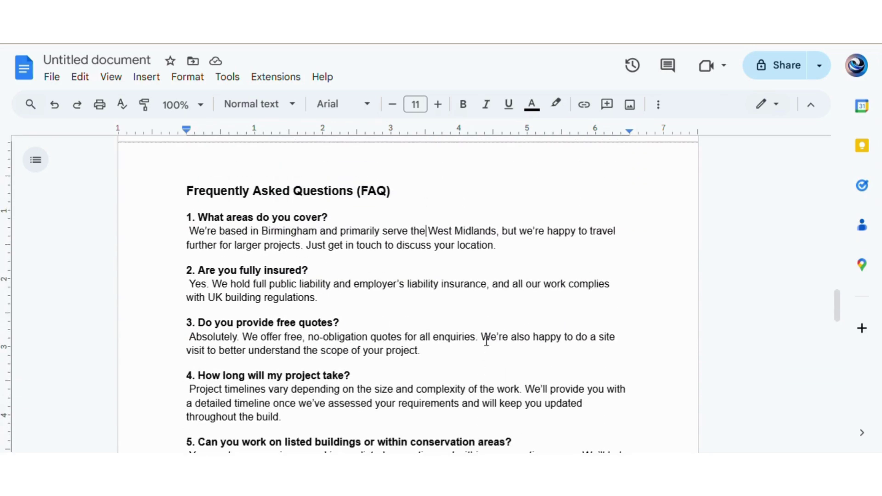
scroll(486, 341, "up", 2)
scroll(486, 341, "up", 5)
scroll(487, 341, "up", 2)
scroll(487, 342, "up", 5)
scroll(487, 341, "up", 6)
scroll(487, 341, "up", 4)
scroll(487, 341, "up", 2)
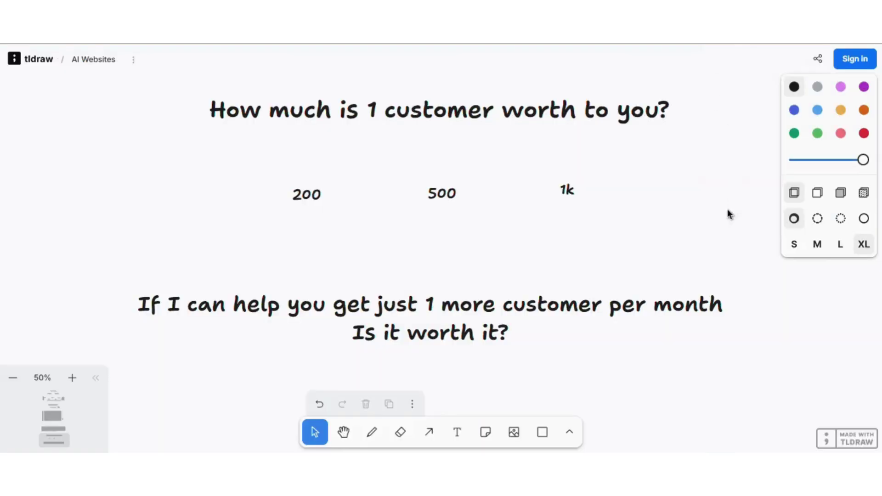
- With the Draw tool, underline 200 and 500 and circle 1k
left_click(372, 432)
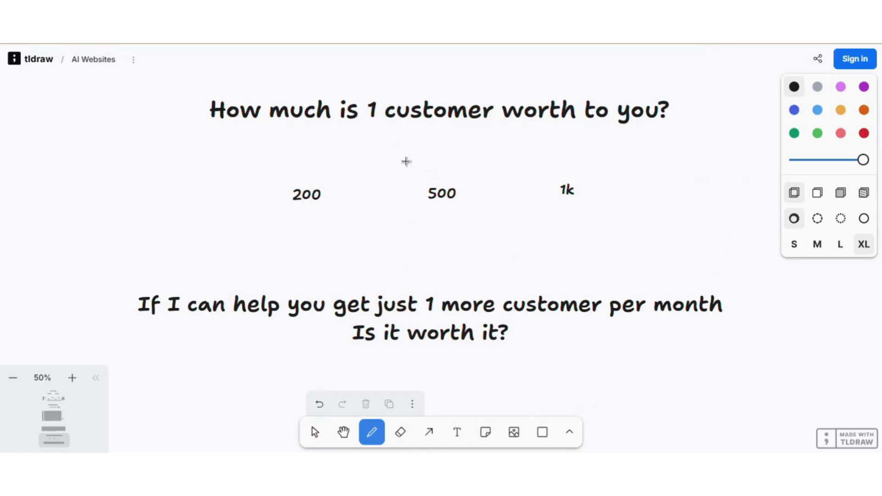
left_click_drag(260, 211, 336, 213)
mouse_move(400, 213)
left_mouse_down()
mouse_move(479, 217)
mouse_move(581, 195)
mouse_move(554, 224)
left_mouse_up()
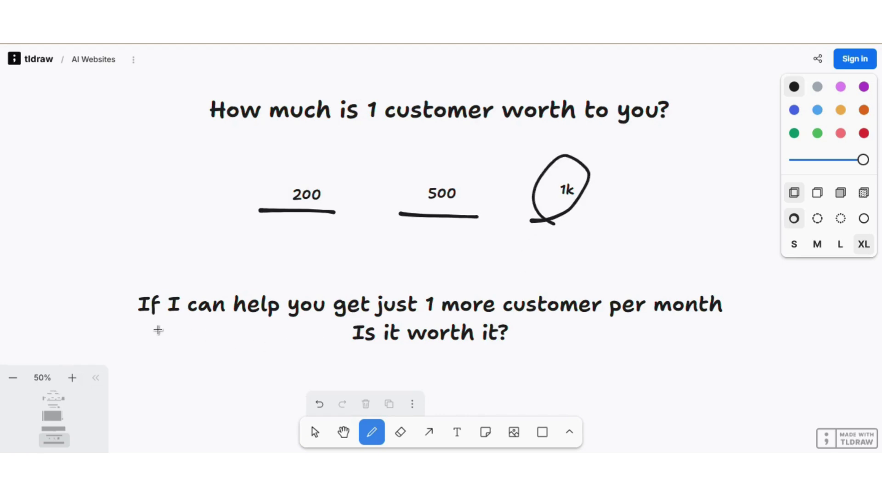
- Underline 'If I can help you', '1 more', 'per month' and 'Is it worth it?', then pick dark green
left_click_drag(151, 323, 301, 326)
left_click_drag(427, 319, 457, 317)
left_click_drag(629, 330, 729, 329)
mouse_move(353, 354)
left_mouse_down()
mouse_move(534, 363)
mouse_move(550, 389)
mouse_move(643, 294)
left_mouse_up()
left_click(795, 134)
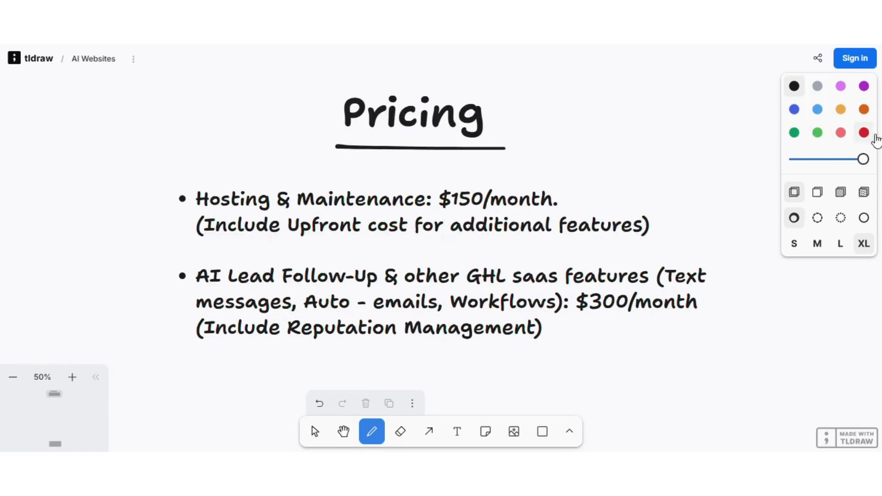
- In red, underline $150/month, upfront cost and additional features, and write 4-6k by the title
left_click(864, 133)
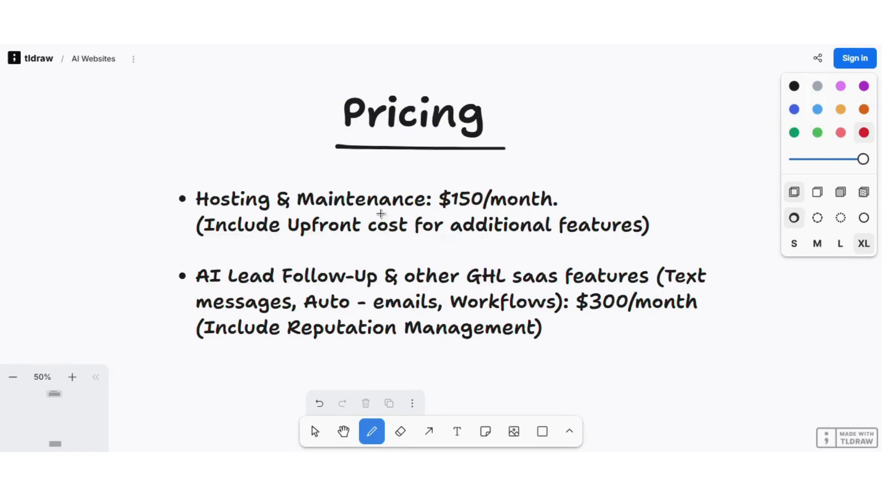
left_click_drag(451, 211, 524, 210)
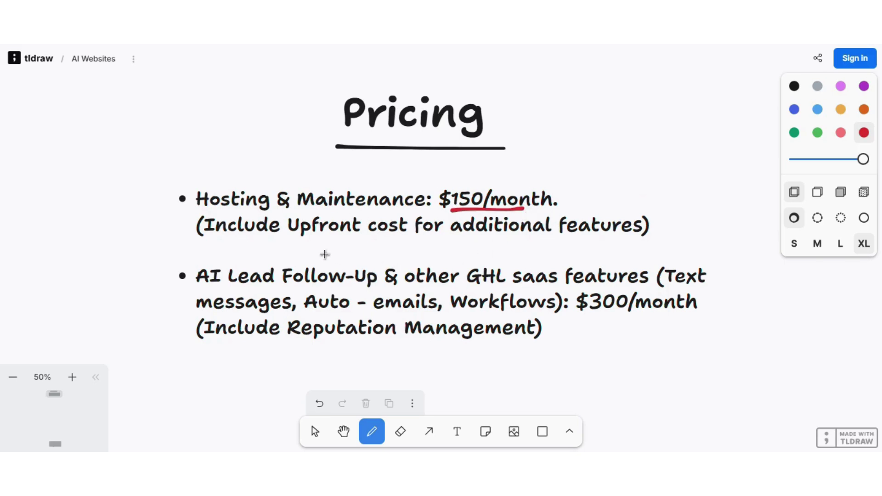
left_click_drag(243, 247, 370, 243)
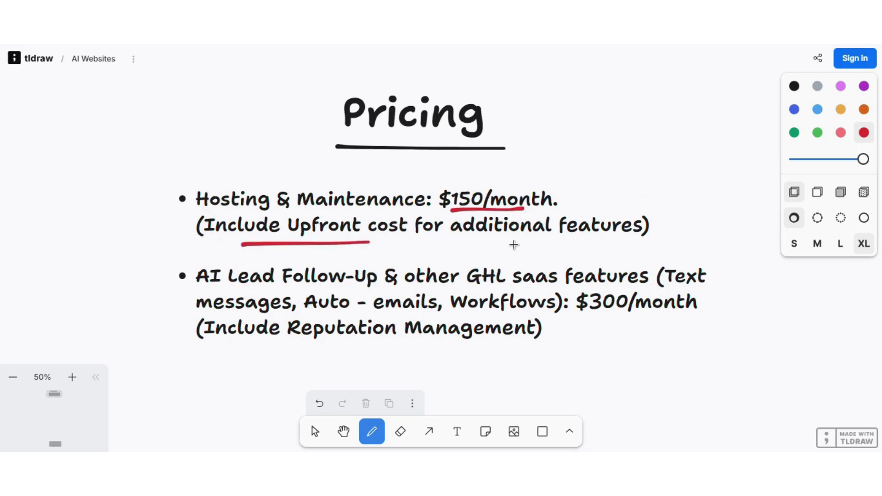
left_click_drag(515, 243, 671, 241)
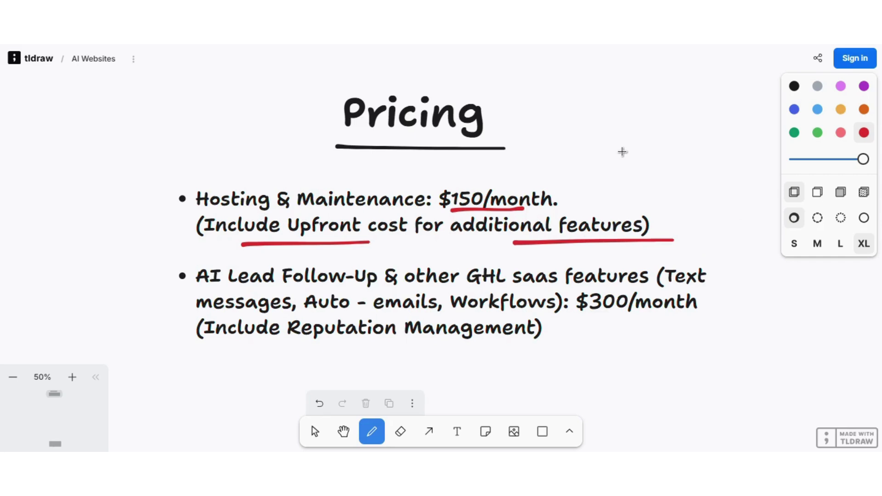
mouse_move(622, 149)
left_mouse_down()
mouse_move(643, 168)
mouse_move(639, 181)
mouse_move(669, 170)
left_mouse_up()
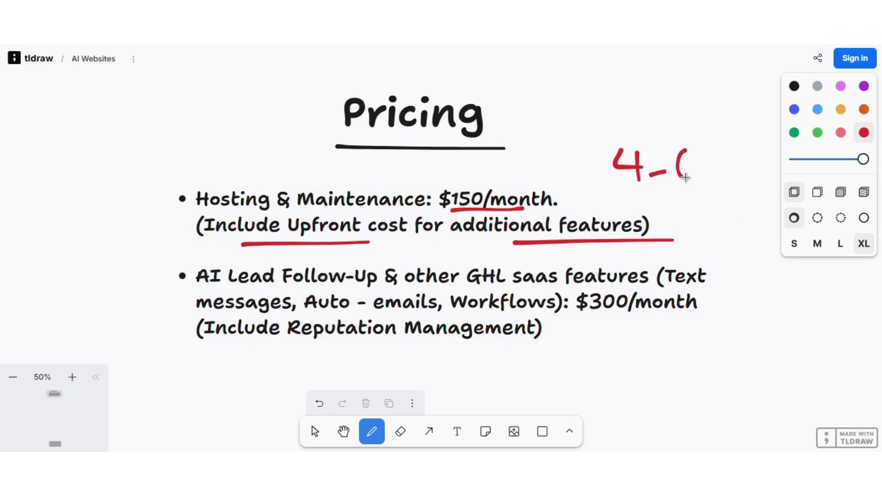
left_click_drag(685, 174, 722, 183)
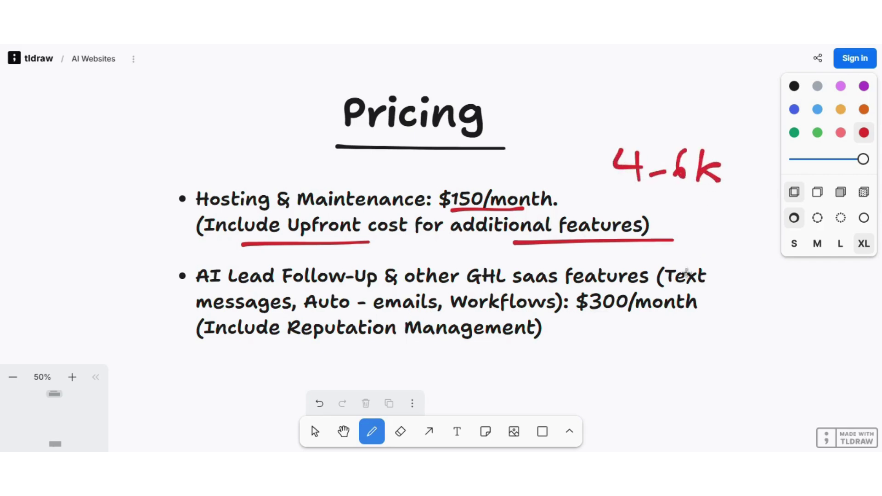
- Underline Lead Follow-Up, Text, Auto-emails, Workflows and Reputation Management in red
left_click_drag(239, 290, 339, 289)
left_click_drag(652, 287, 705, 281)
left_click_drag(335, 317, 418, 316)
left_click_drag(494, 313, 682, 312)
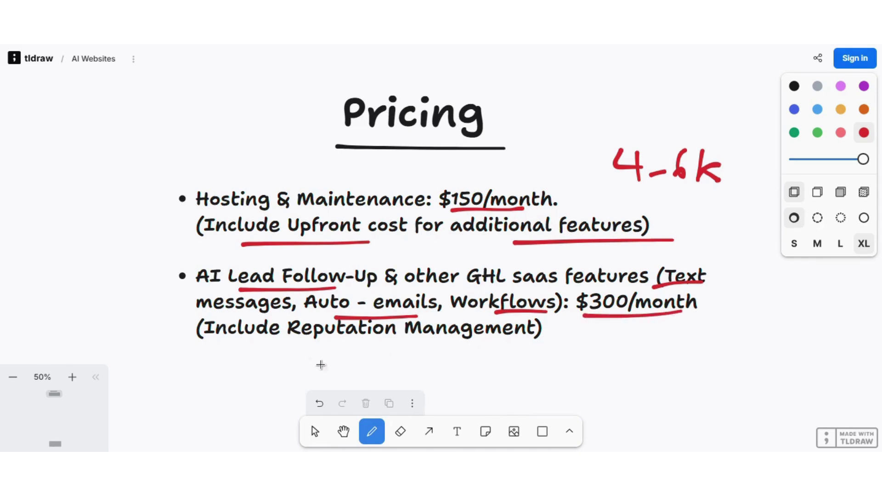
left_click_drag(296, 338, 511, 340)
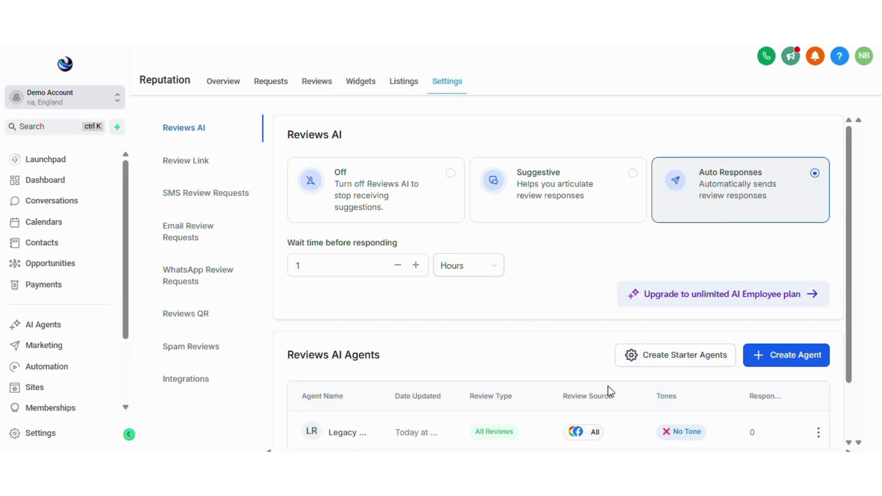
scroll(726, 398, "down", 2)
left_click(819, 368)
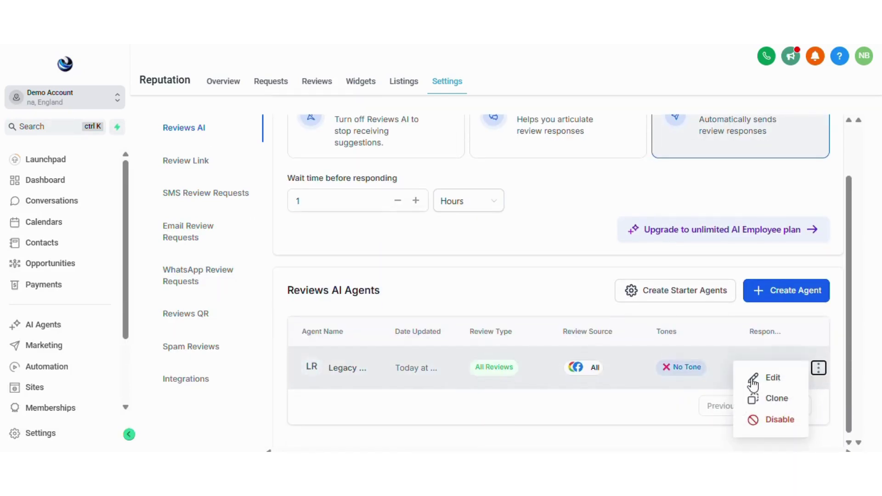
left_click(773, 378)
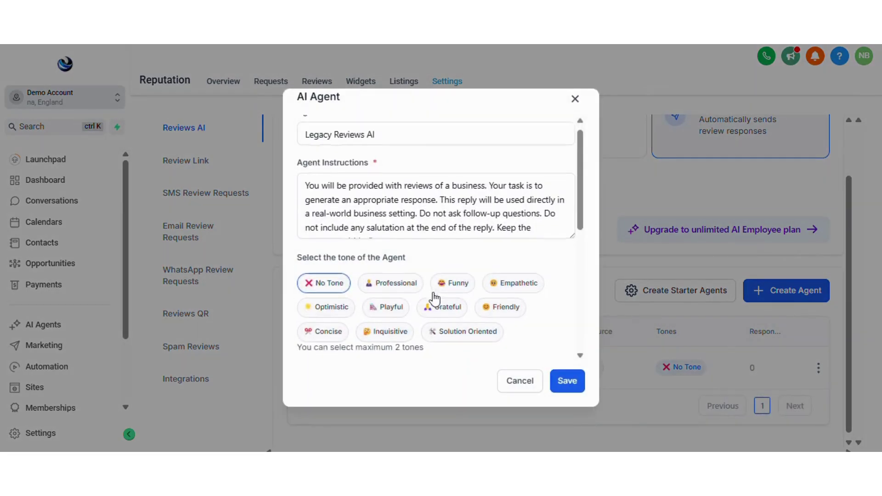
scroll(434, 298, "down", 3)
scroll(423, 286, "down", 2)
left_click(412, 258)
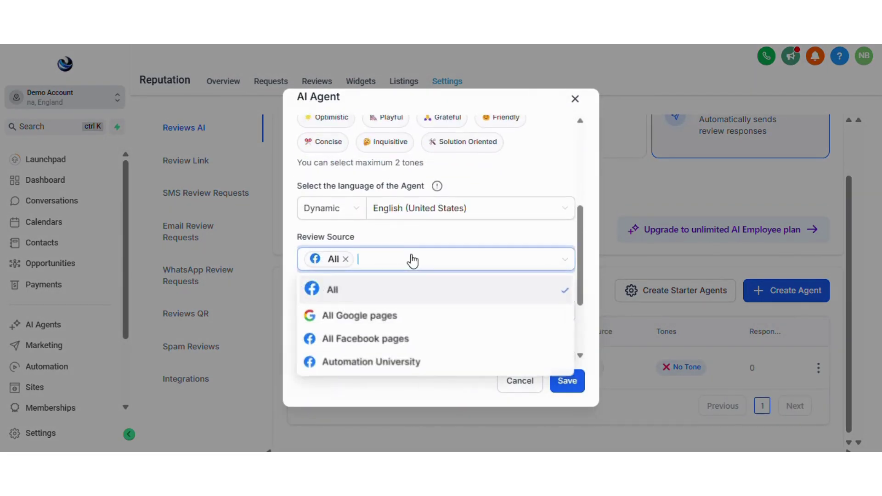
left_click(455, 390)
left_click(575, 99)
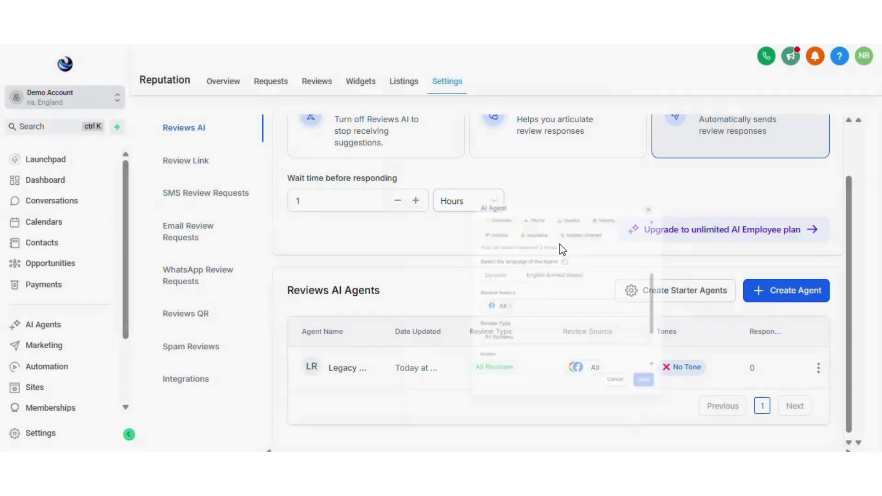
scroll(556, 319, "up", 2)
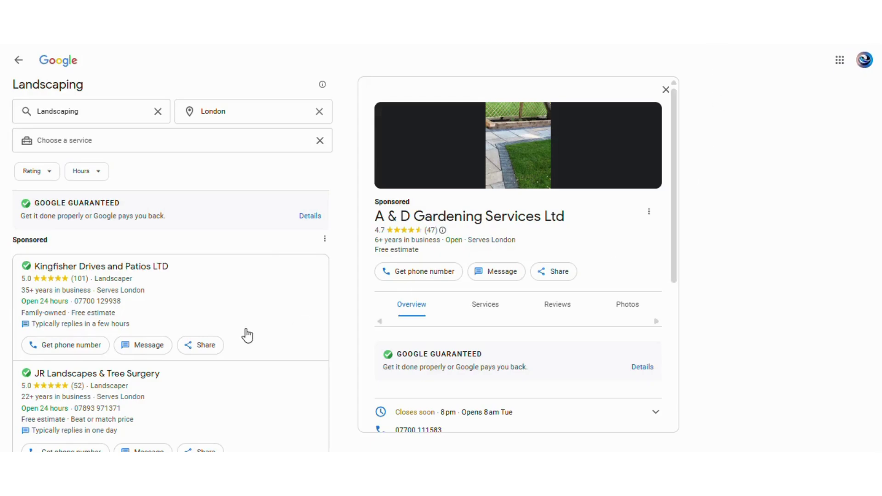
scroll(247, 336, "down", 3)
scroll(244, 338, "down", 2)
scroll(241, 340, "down", 1)
scroll(241, 340, "down", 3)
scroll(239, 378, "down", 5)
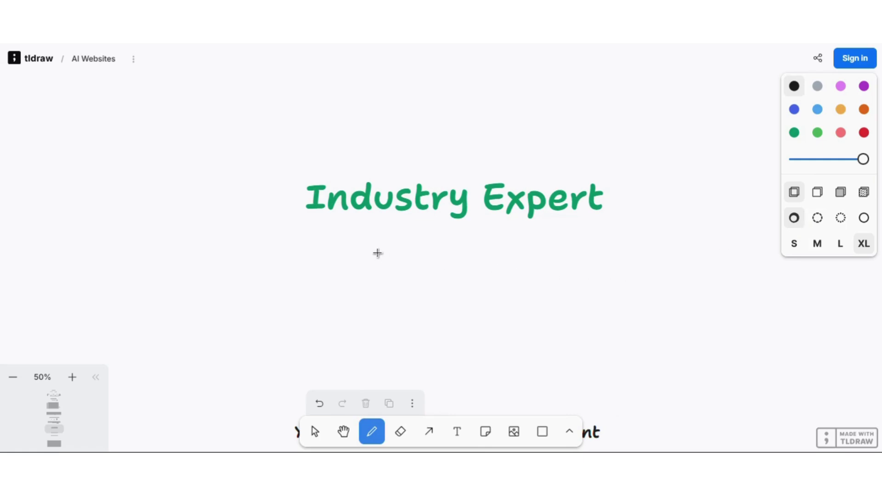
- Draw a black stroke beneath the Industry Expert title, then scroll the board down and back
left_click_drag(310, 229, 641, 255)
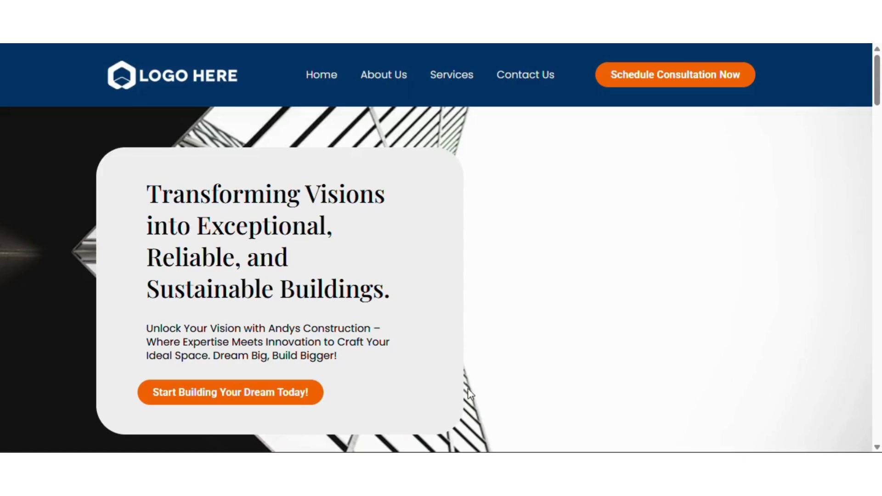
scroll(468, 396, "down", 6)
scroll(469, 396, "down", 3)
scroll(468, 394, "down", 3)
scroll(469, 388, "down", 6)
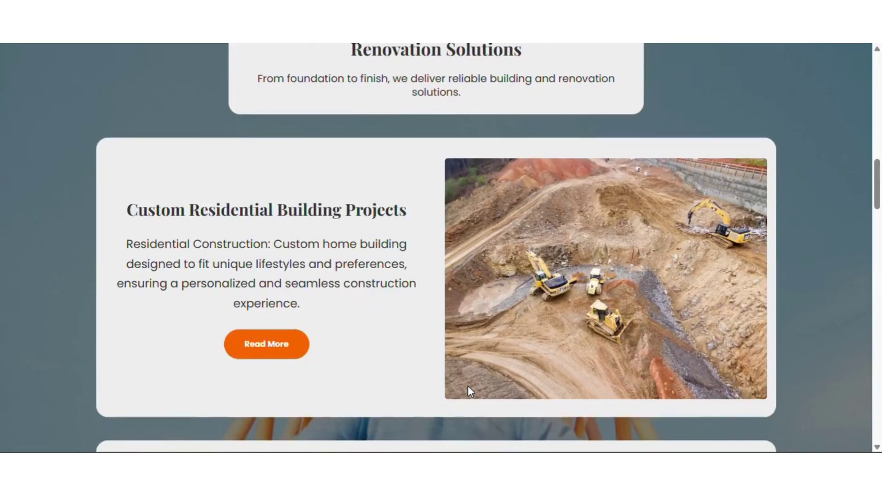
scroll(469, 388, "down", 5)
scroll(467, 380, "down", 5)
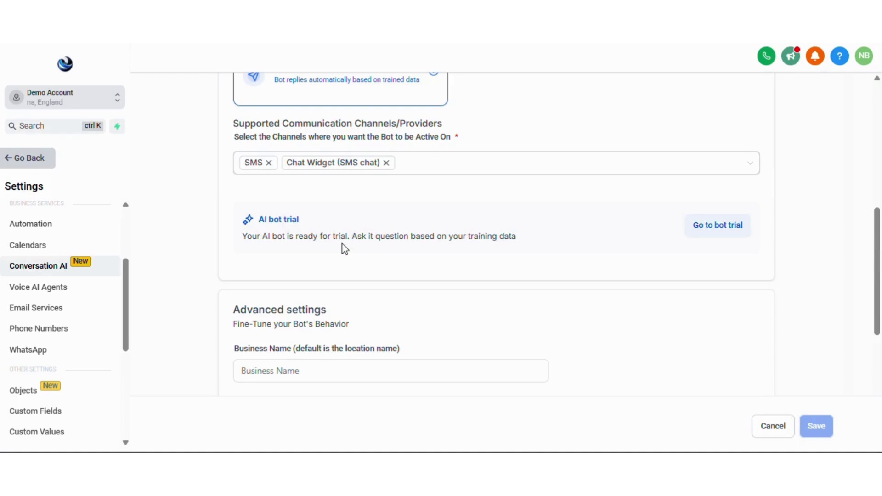
scroll(350, 276, "up", 4)
scroll(369, 330, "up", 3)
scroll(369, 330, "up", 1)
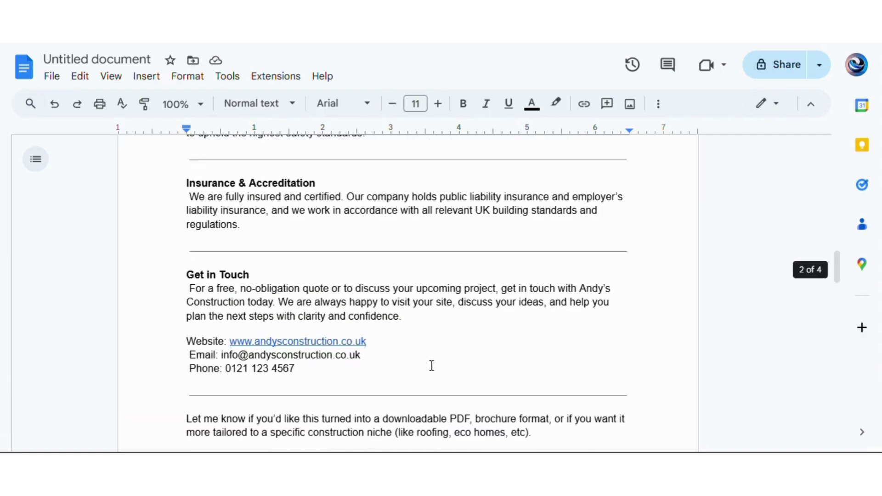
scroll(431, 366, "up", 5)
scroll(431, 365, "up", 5)
scroll(431, 364, "up", 2)
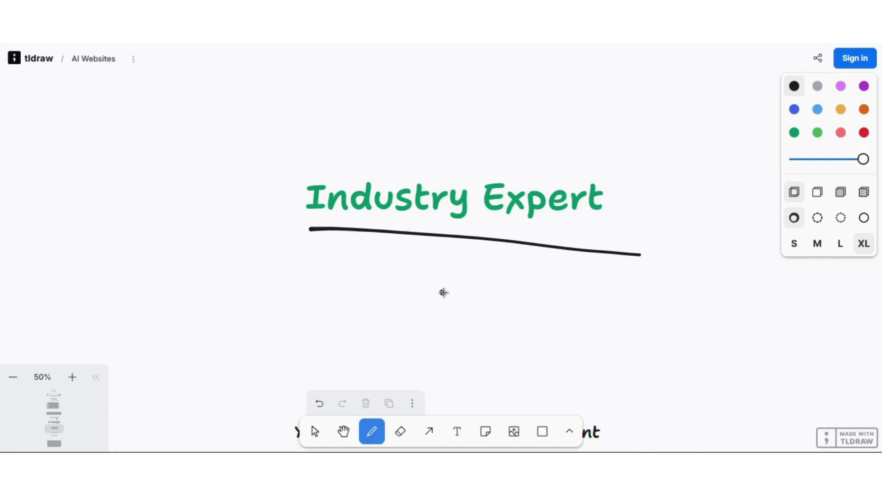
- Underline EXACTLY and REAL, linking the two lines with a hand-drawn down arrow
mouse_move(444, 293)
left_mouse_down()
mouse_move(421, 336)
mouse_move(410, 300)
mouse_move(431, 309)
left_mouse_up()
scroll(457, 334, "down", 5)
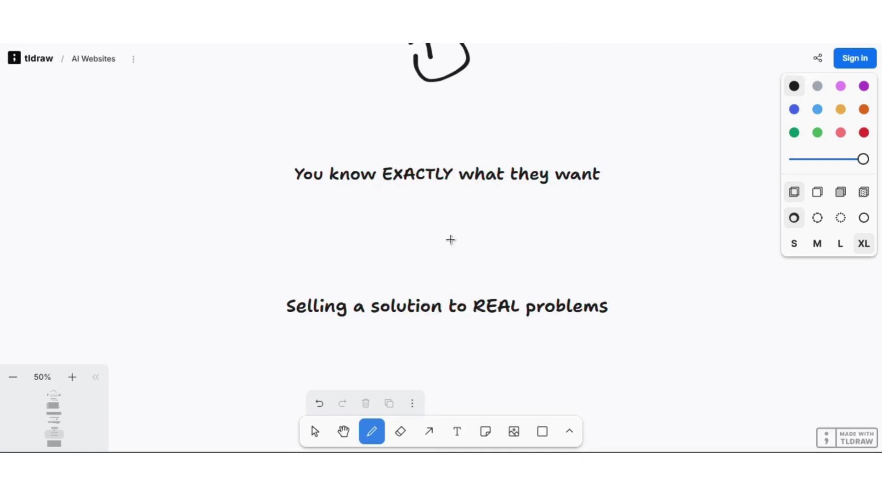
left_click_drag(384, 188, 455, 188)
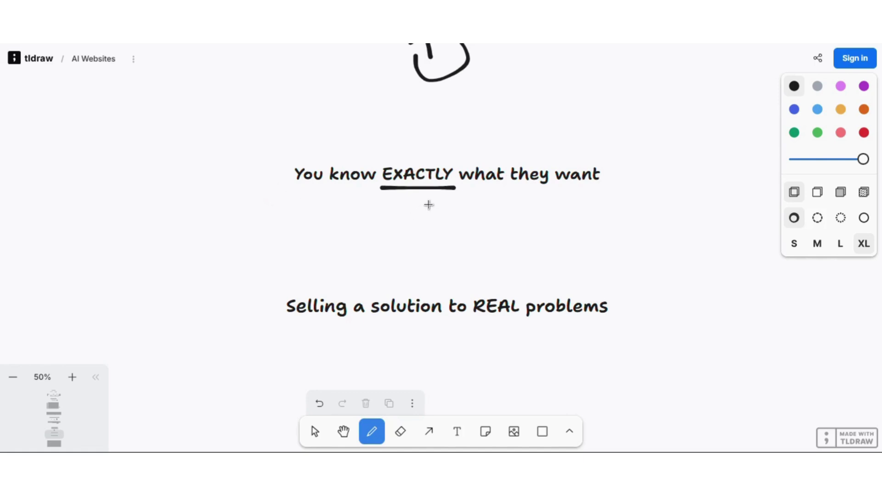
mouse_move(429, 200)
left_mouse_down()
mouse_move(422, 280)
mouse_move(437, 263)
left_mouse_up()
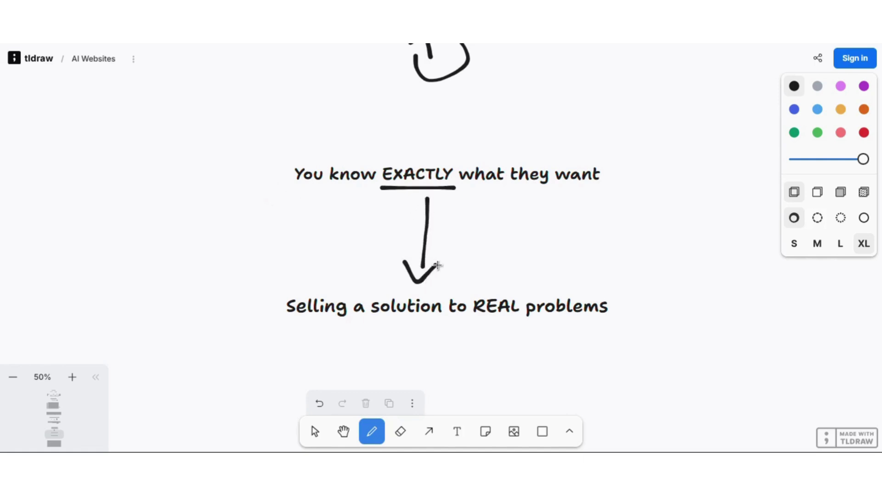
left_click_drag(460, 320, 513, 315)
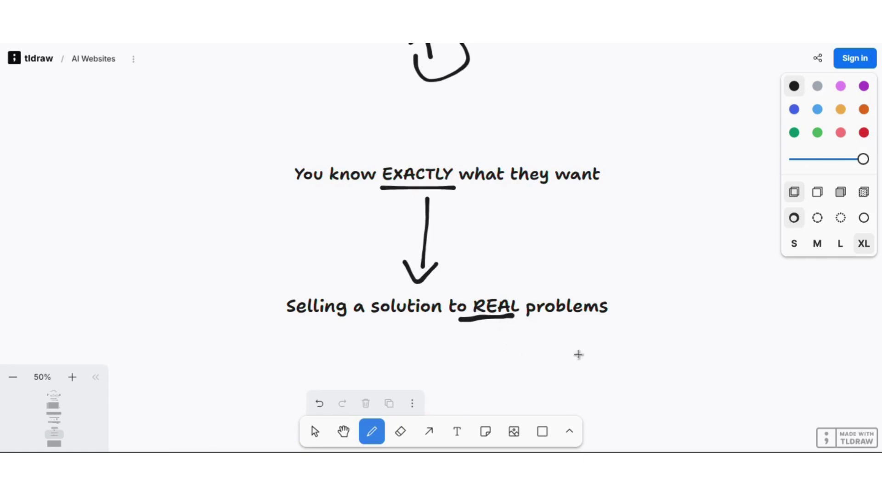
- Scroll to the Automation University screenshot and loop around its Free price label
scroll(578, 354, "down", 5)
scroll(578, 355, "down", 5)
scroll(579, 354, "down", 2)
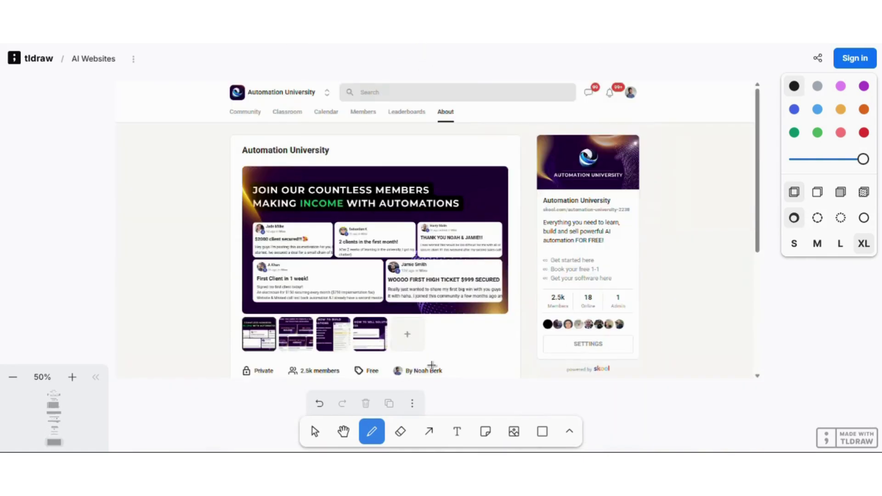
mouse_move(361, 381)
left_mouse_down()
mouse_move(403, 368)
mouse_move(332, 357)
mouse_move(373, 381)
left_mouse_up()
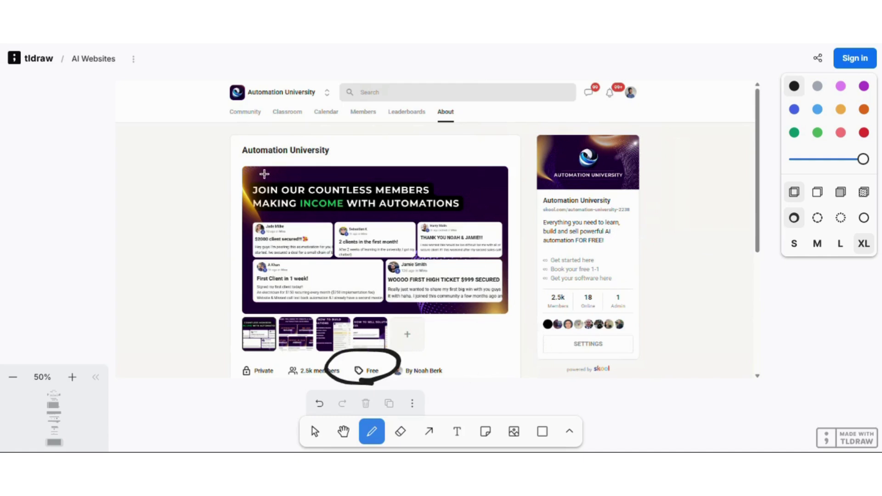